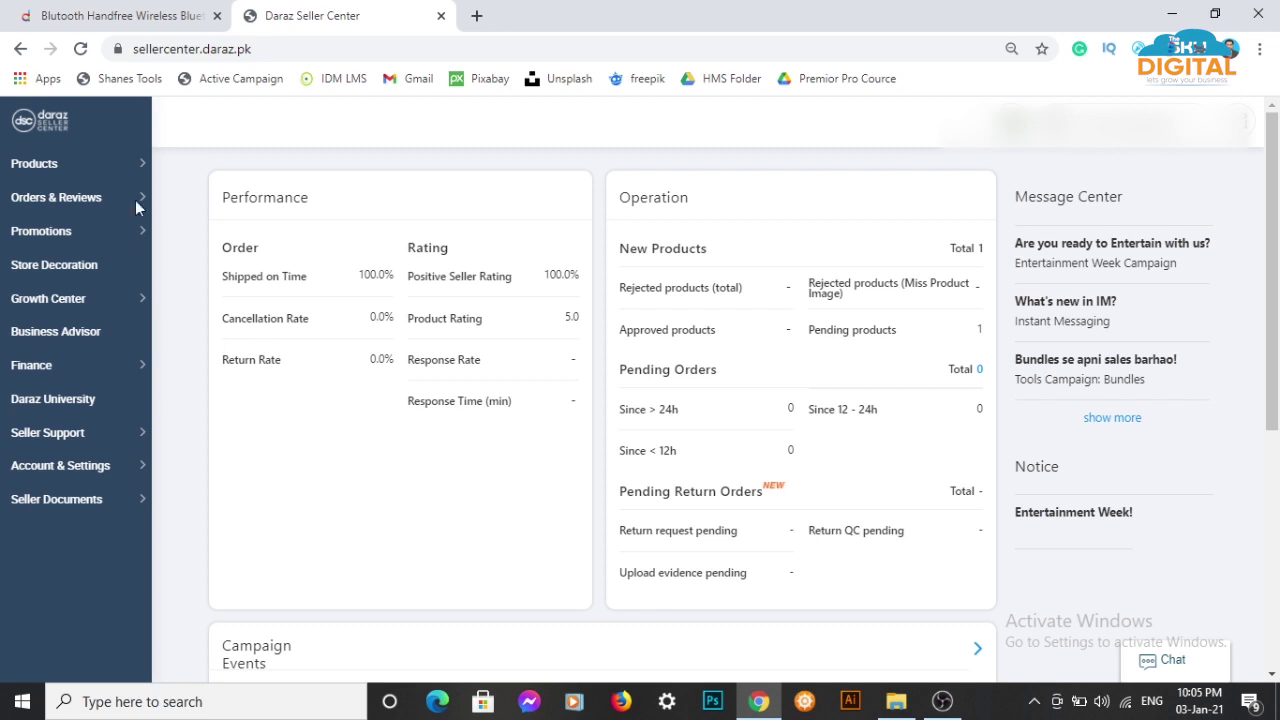
Start a new product listing and name it "Blutooth Handfree Wireless Bluetooth Headset Good Quality Bluetooth", copied from the reference product page.
mouse_move(45, 170)
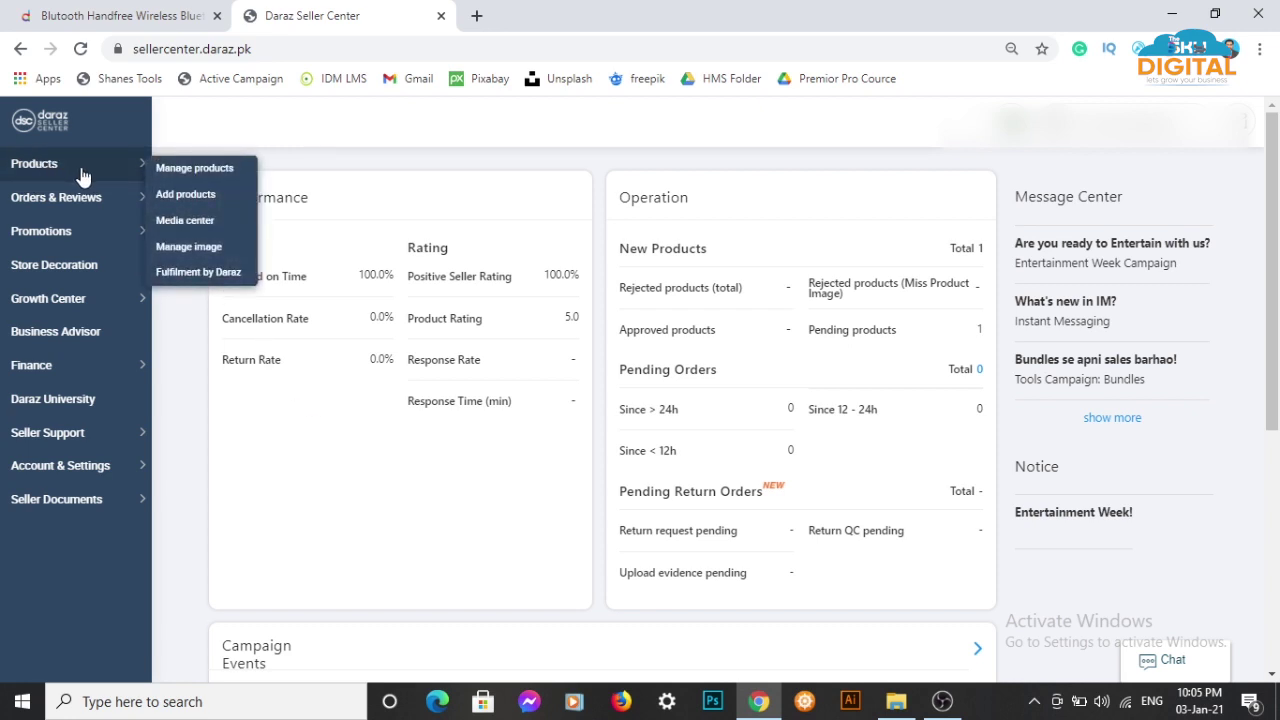
click(197, 206)
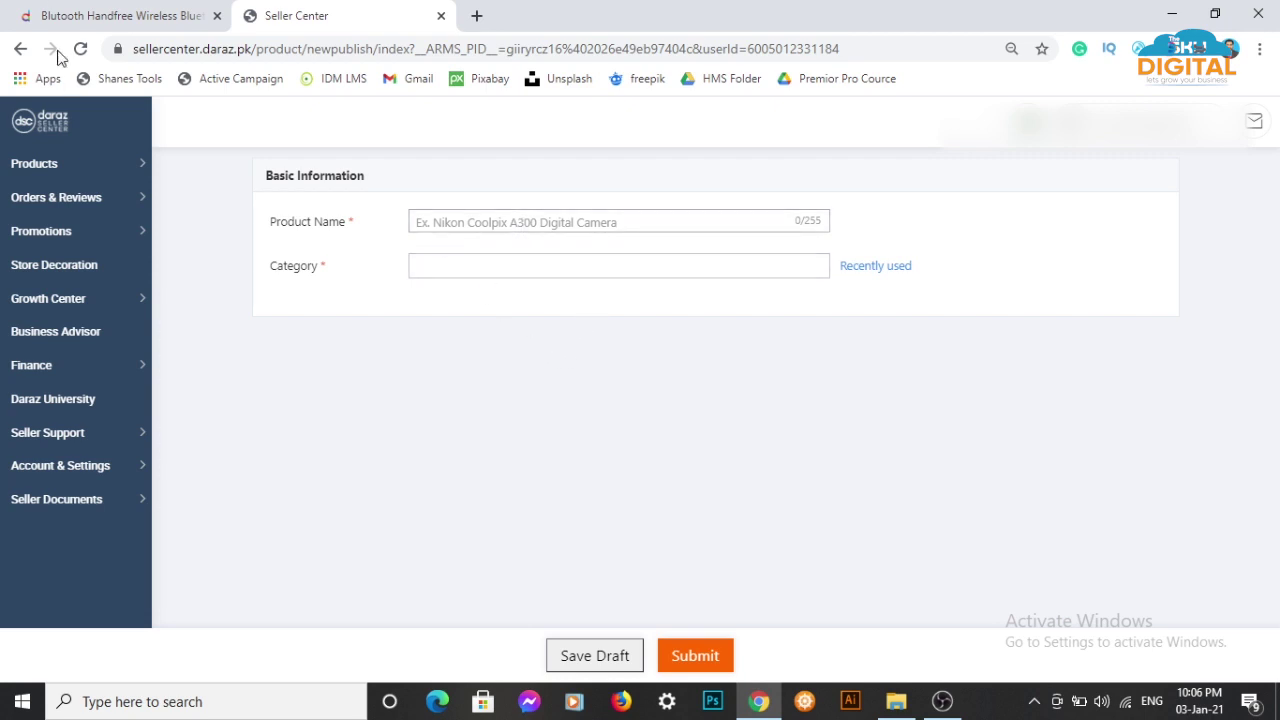
click(70, 15)
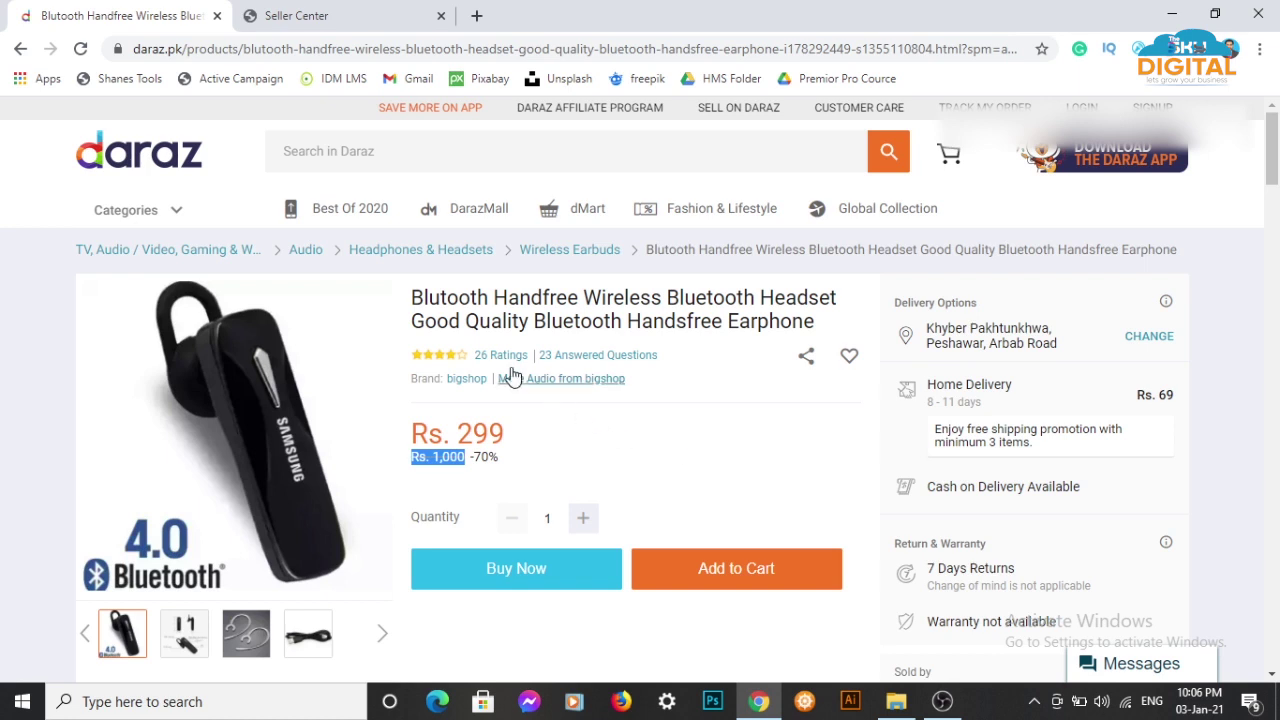
drag(414, 297, 622, 320)
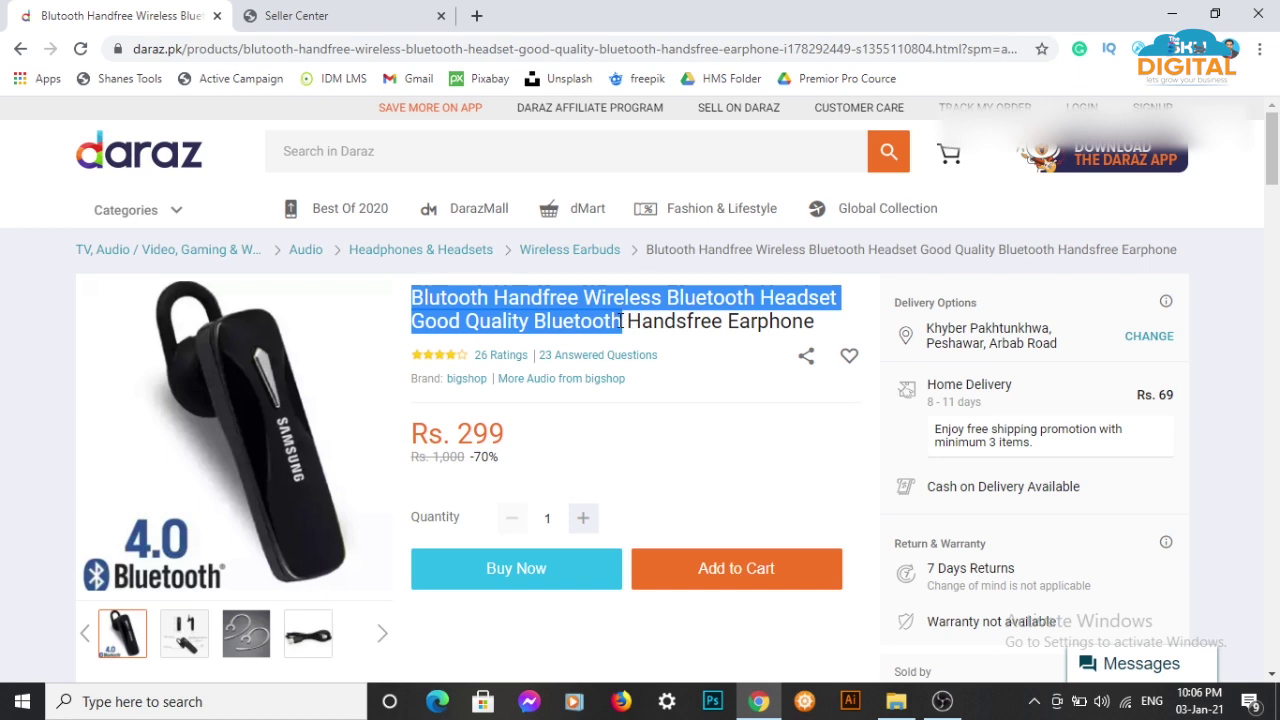
right_click(622, 320)
click(638, 322)
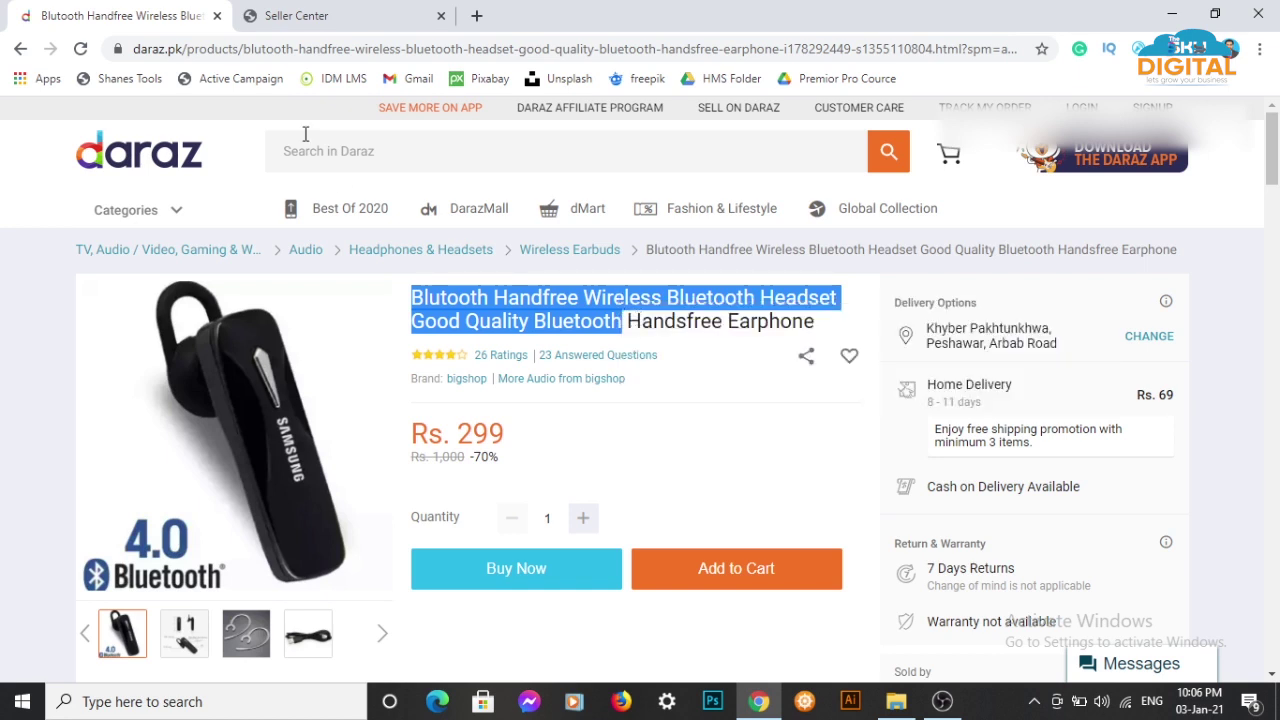
click(314, 21)
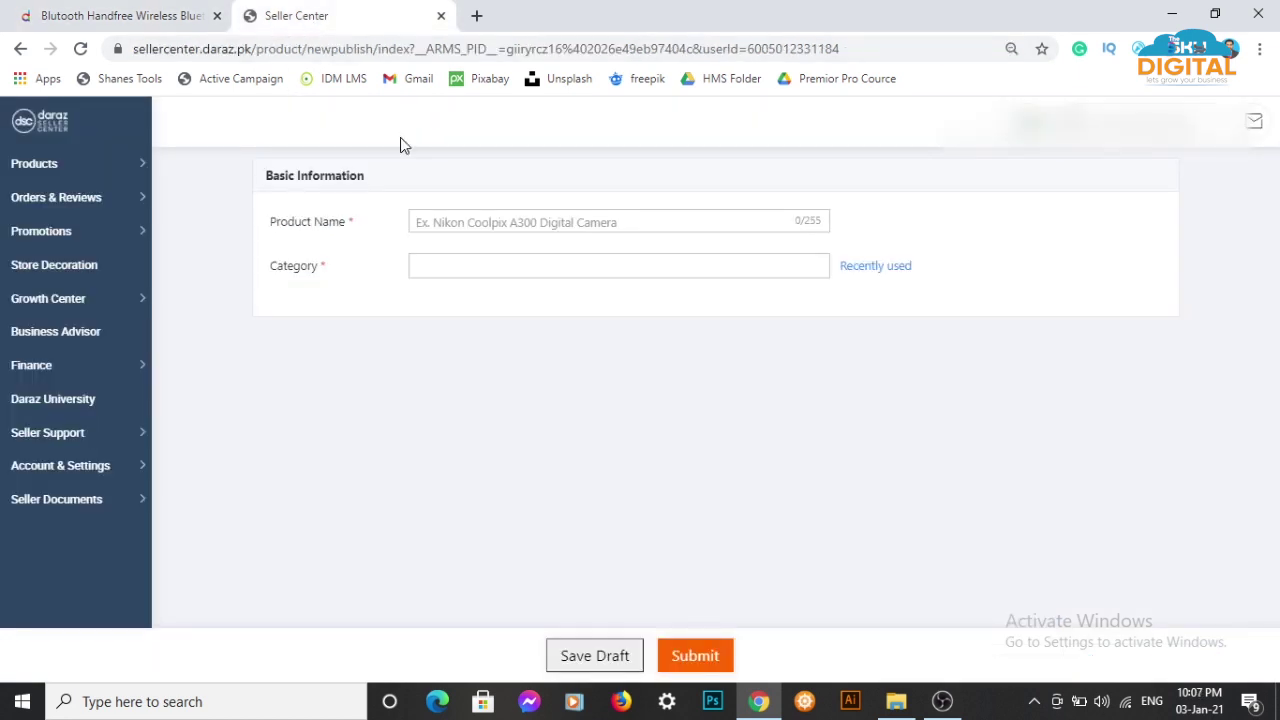
click(480, 225)
key(ctrl+v)
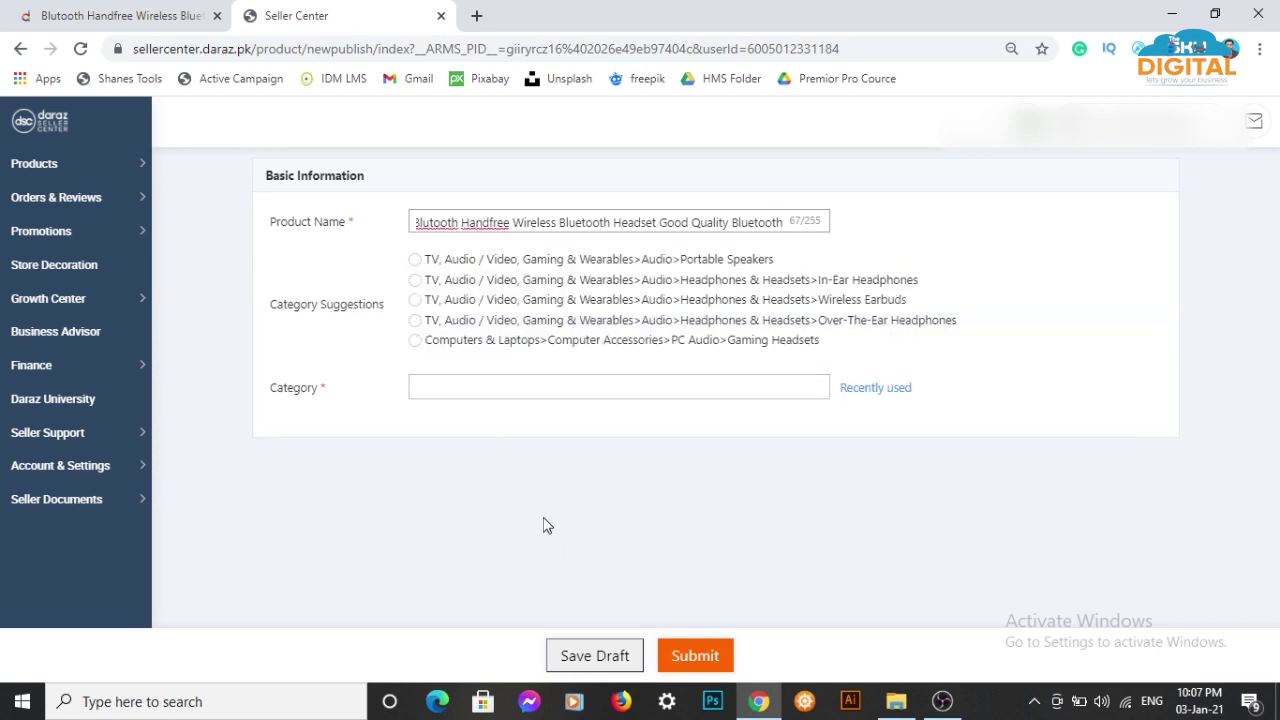
click(545, 517)
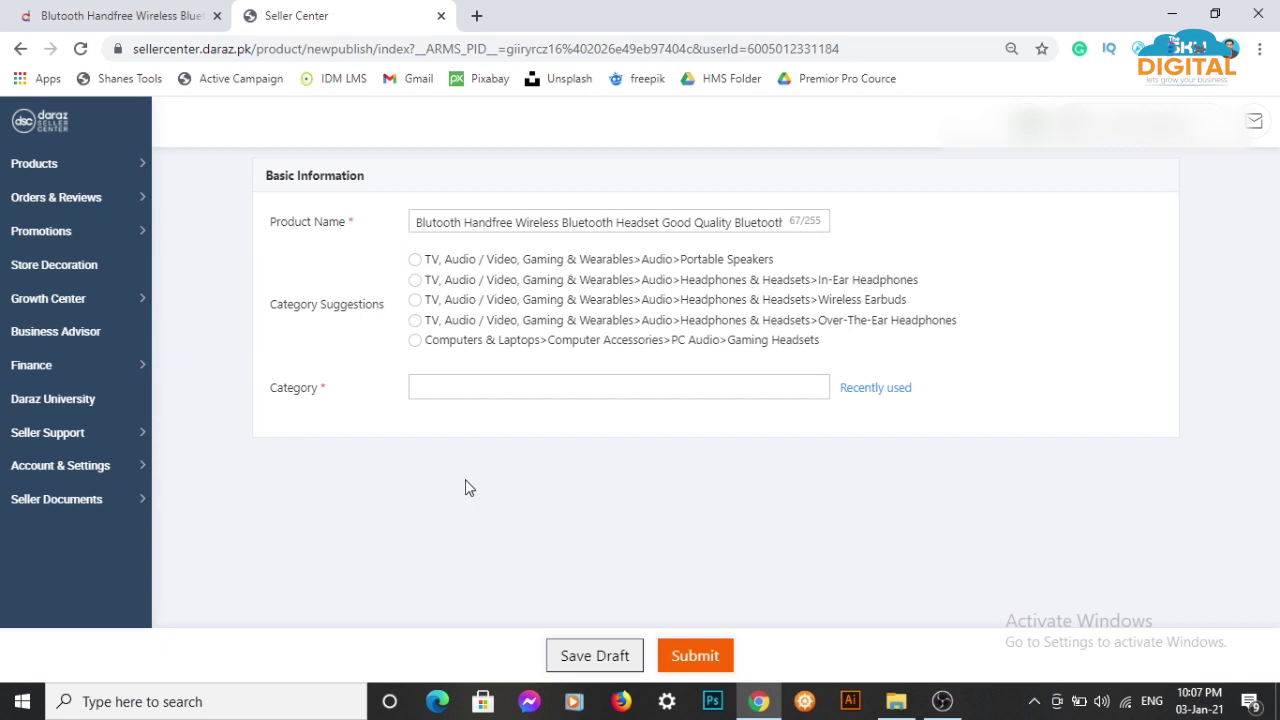
Choose the suggested Headphones & Headsets>Wireless Earbuds category and compare it with the category path on the reference product page.
click(416, 300)
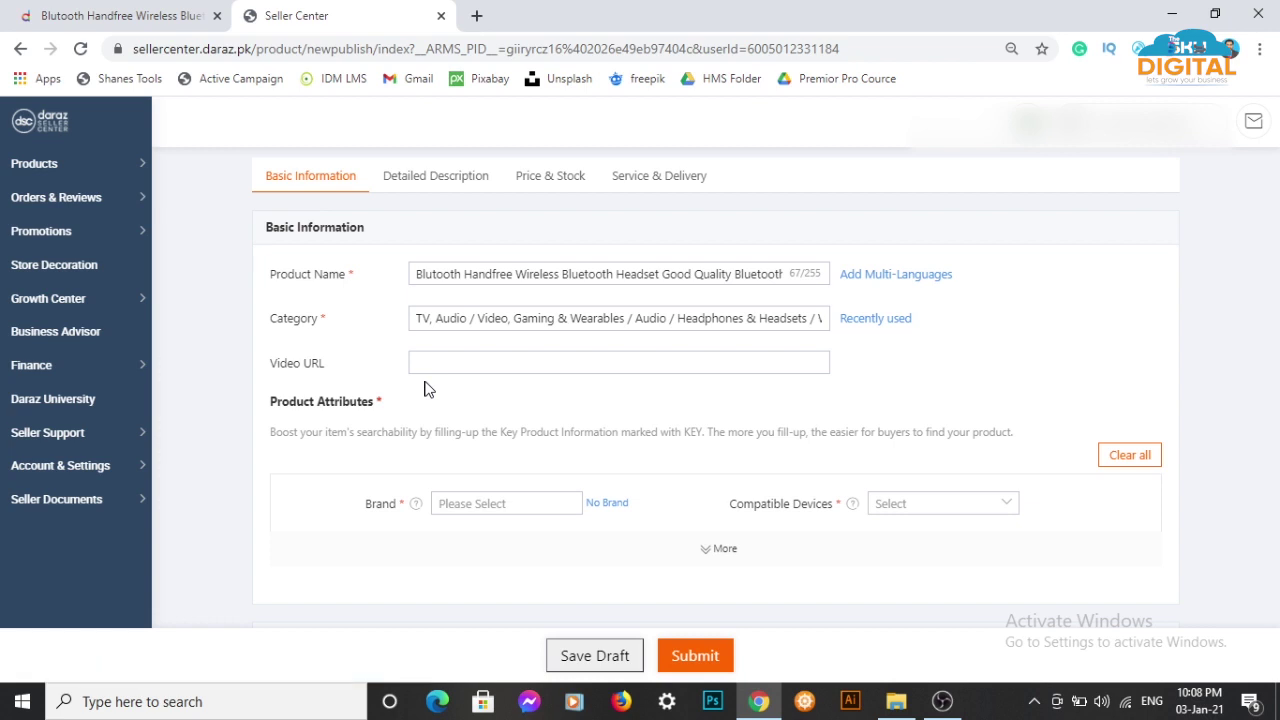
click(148, 25)
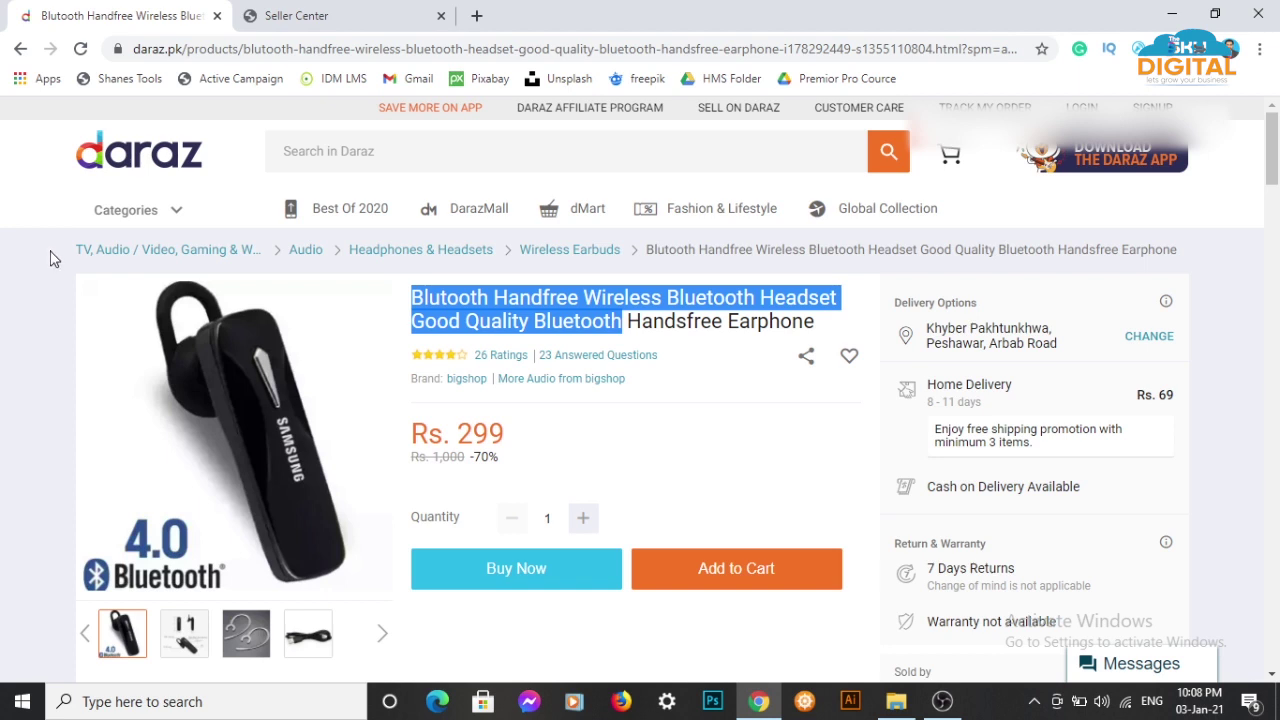
drag(55, 259, 641, 262)
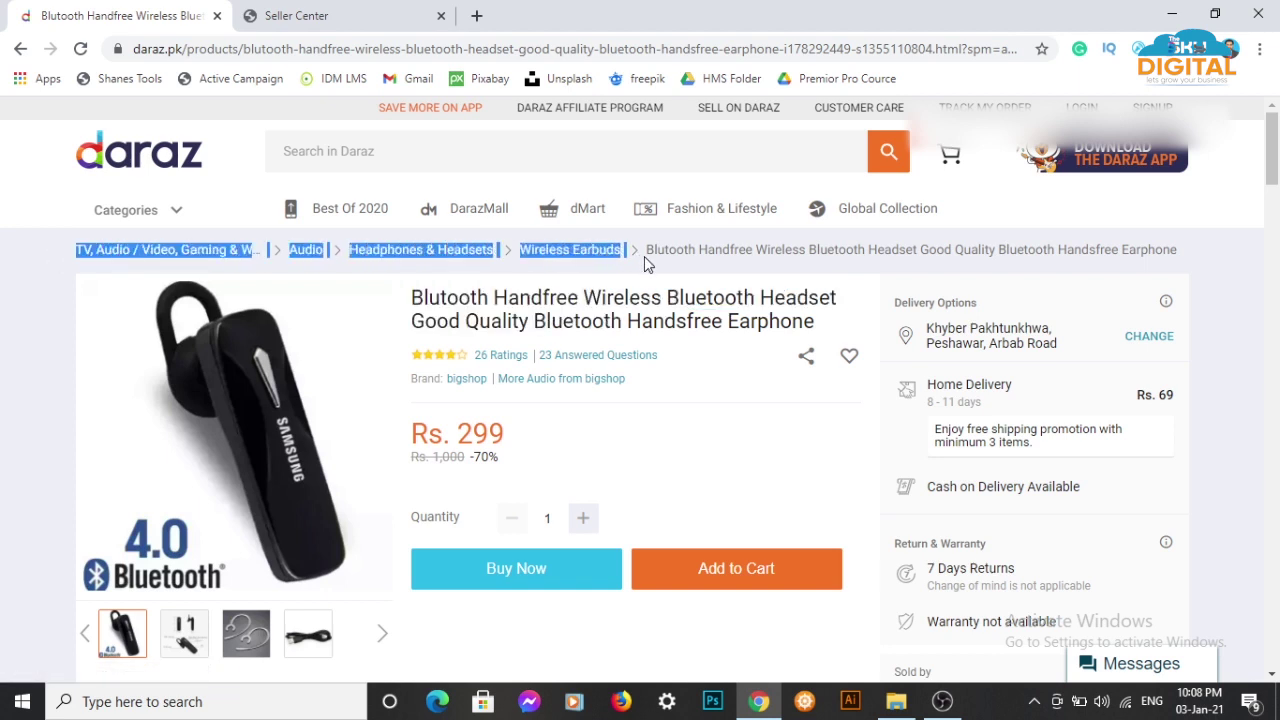
click(30, 289)
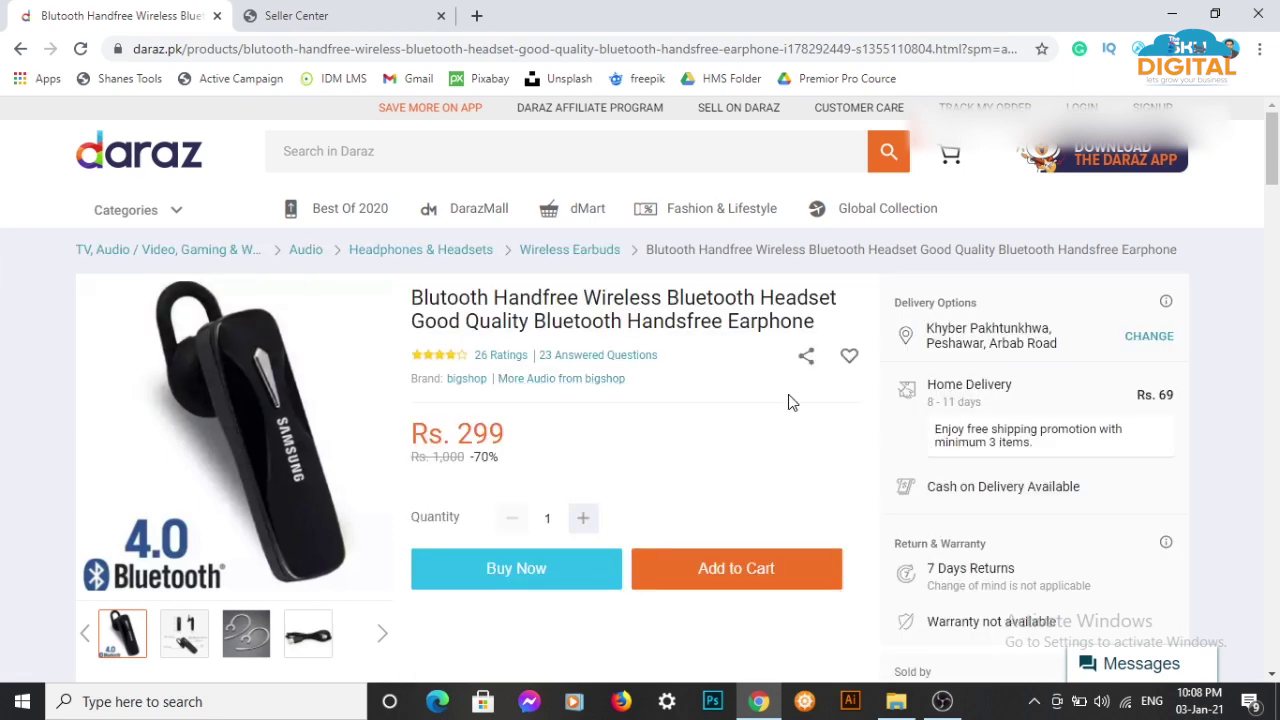
click(304, 22)
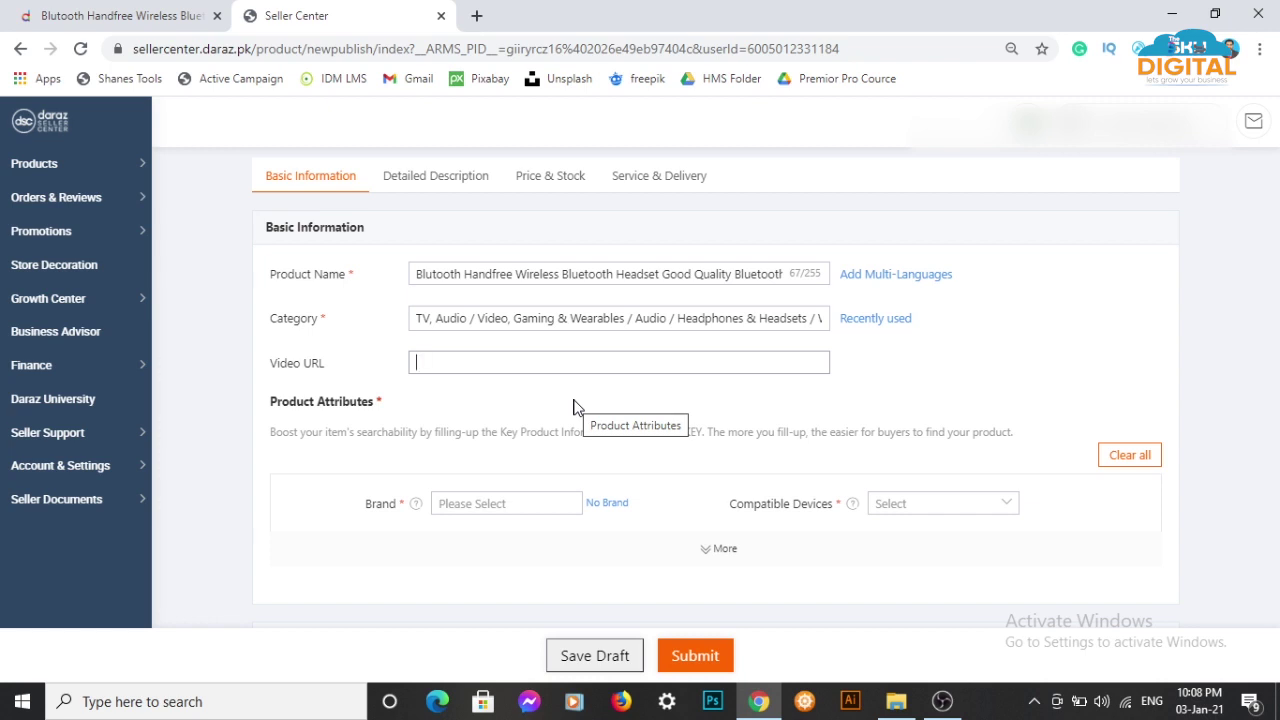
Expand the additional product attributes and review the Headphone Features options without selecting any.
scroll(575, 407, down, 1)
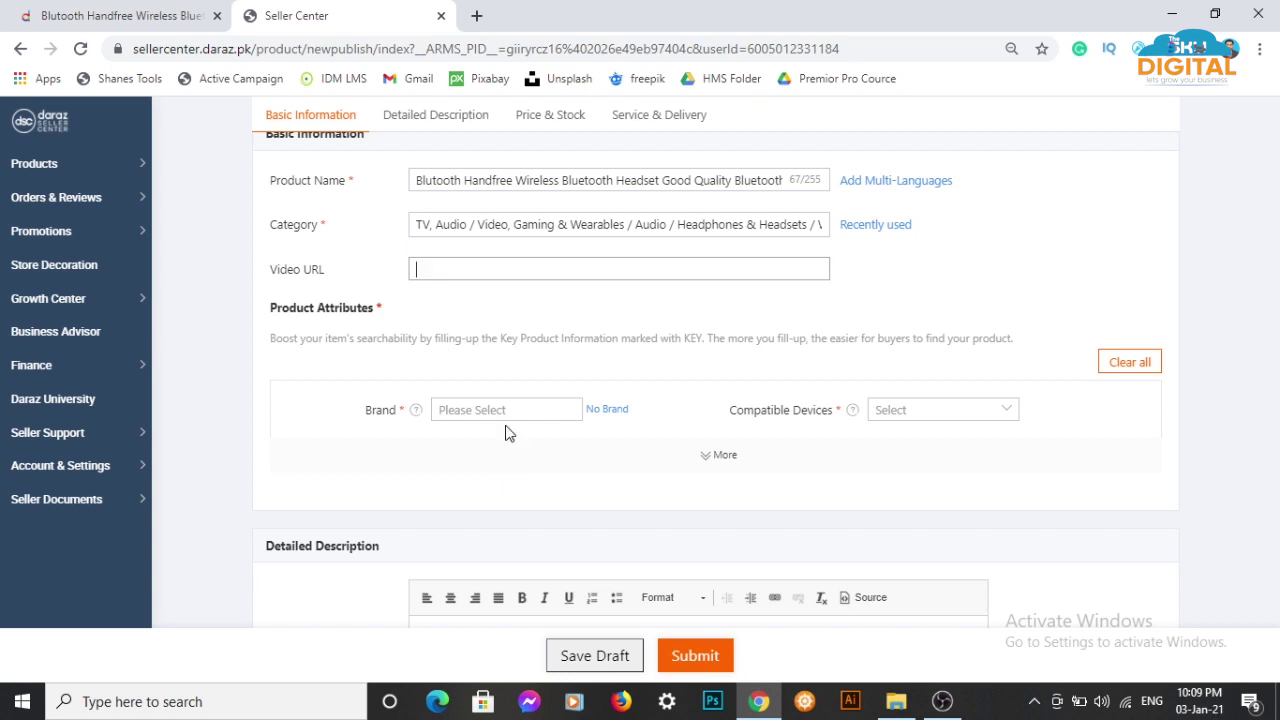
click(720, 456)
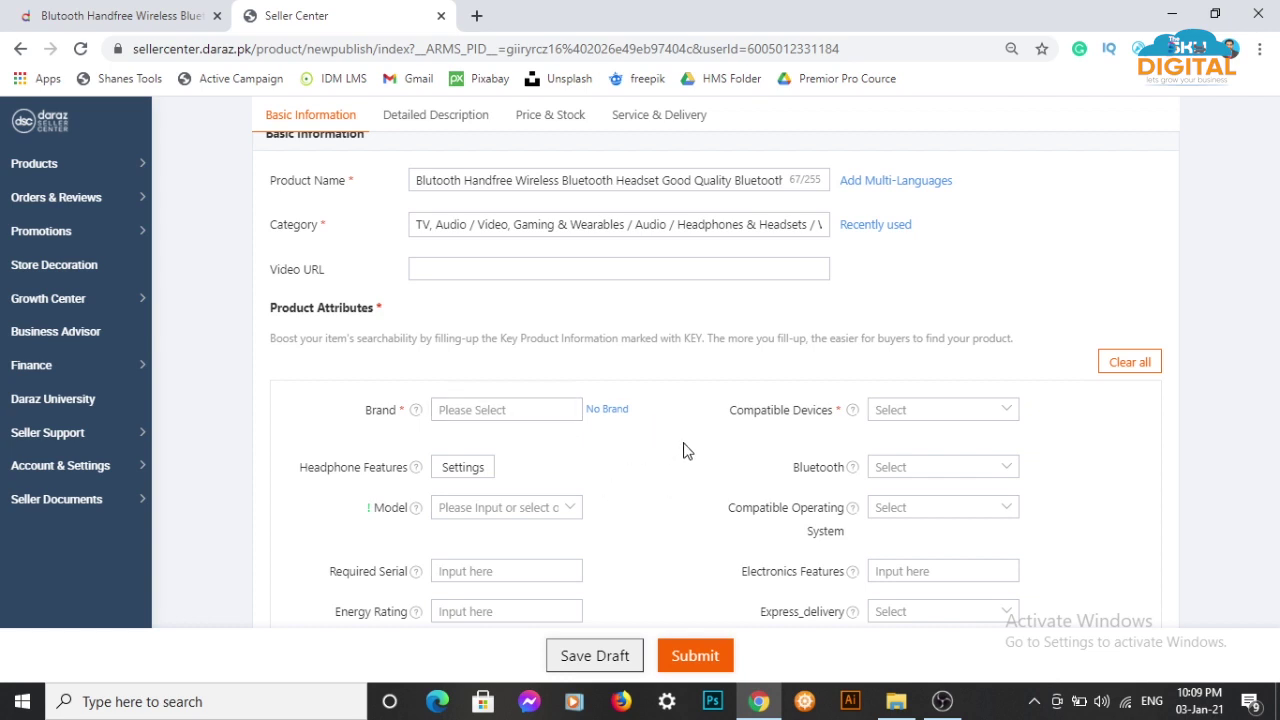
scroll(682, 454, down, 1)
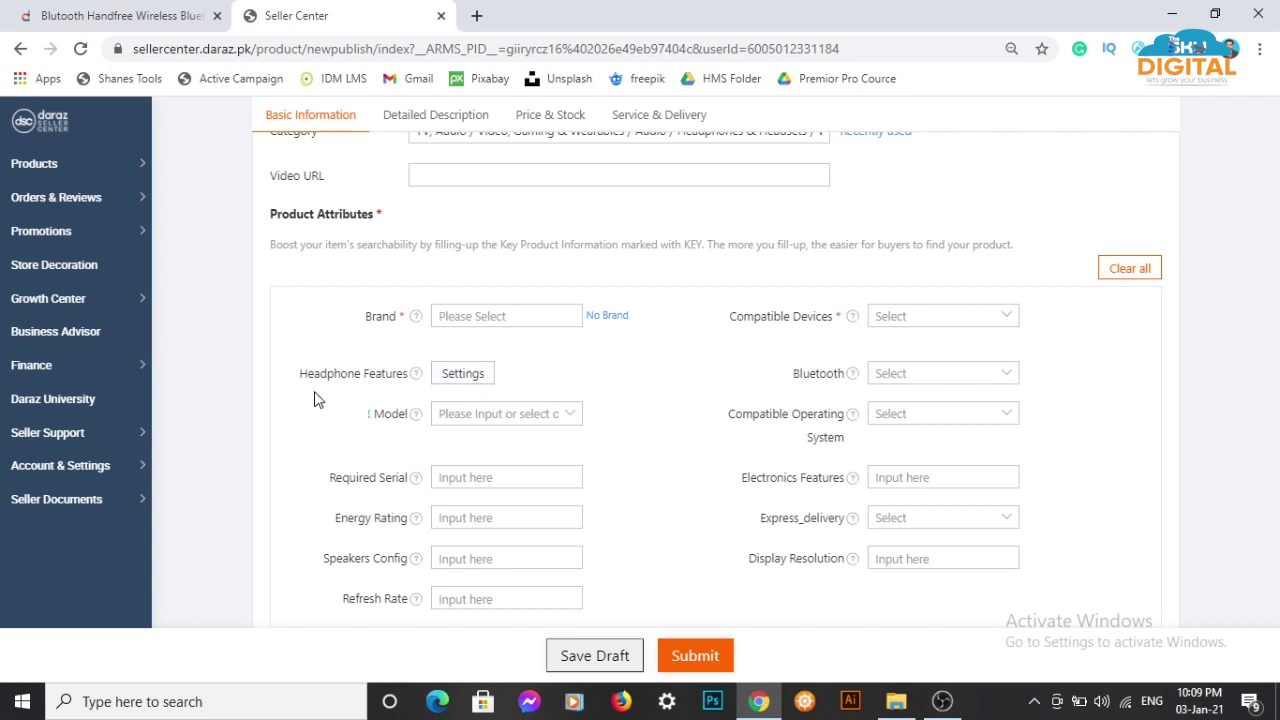
click(455, 376)
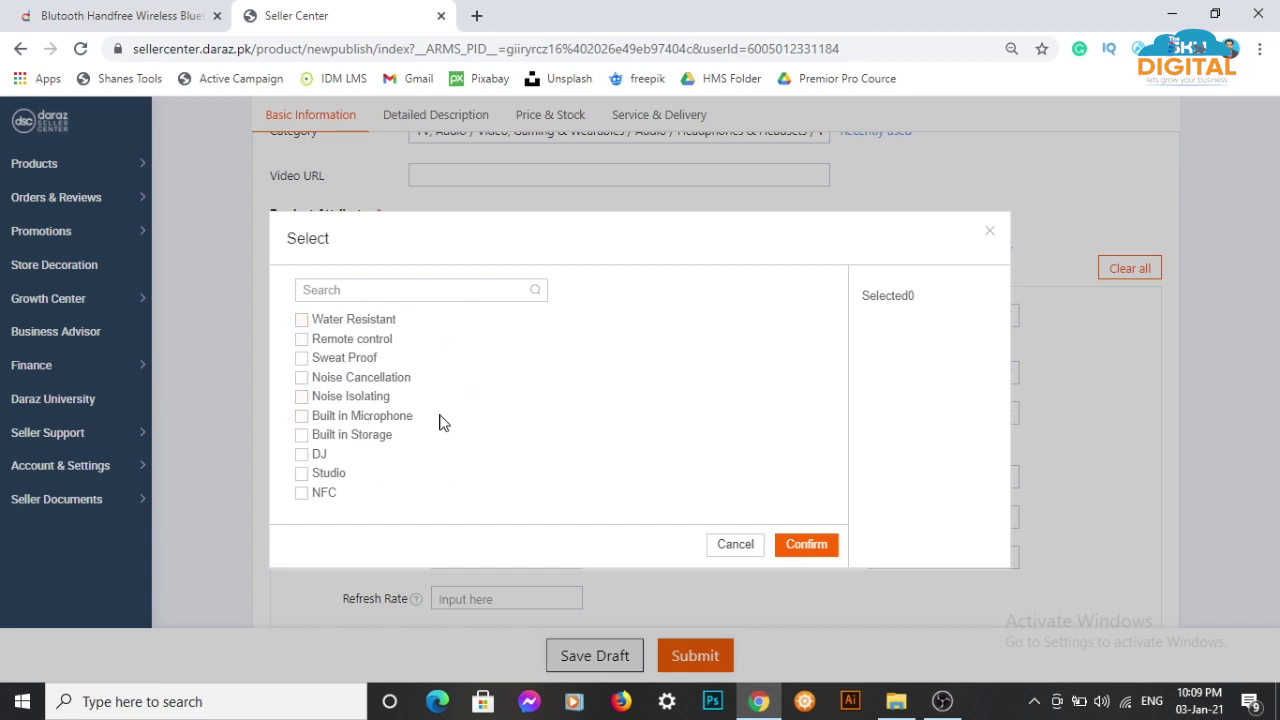
click(742, 552)
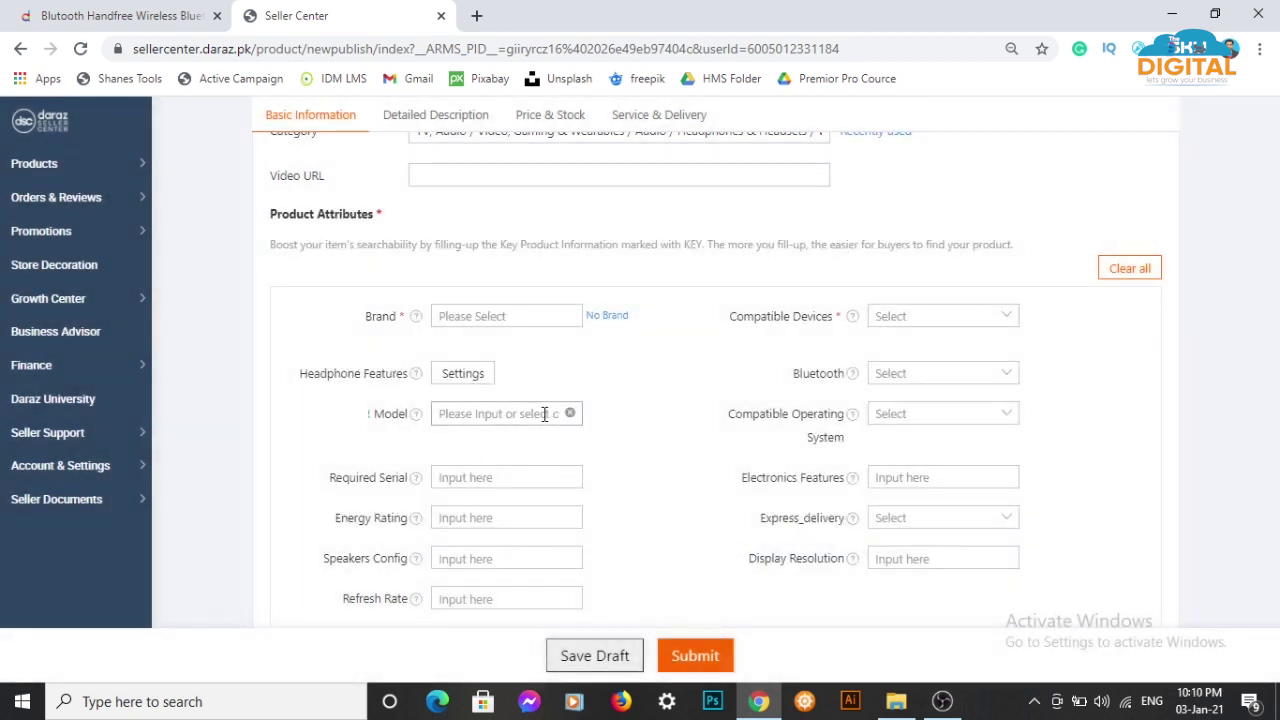
Look through the Compatible Devices choices and set the Bluetooth attribute to Yes.
scroll(531, 465, down, 1)
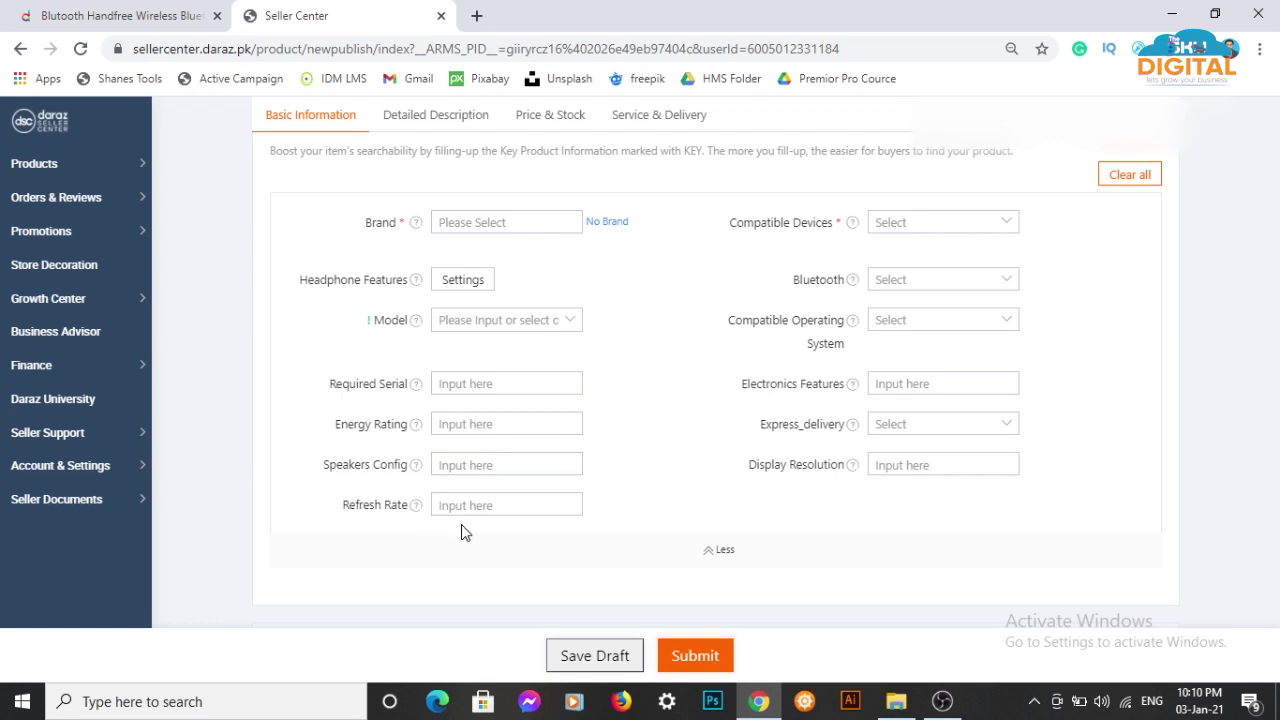
click(900, 234)
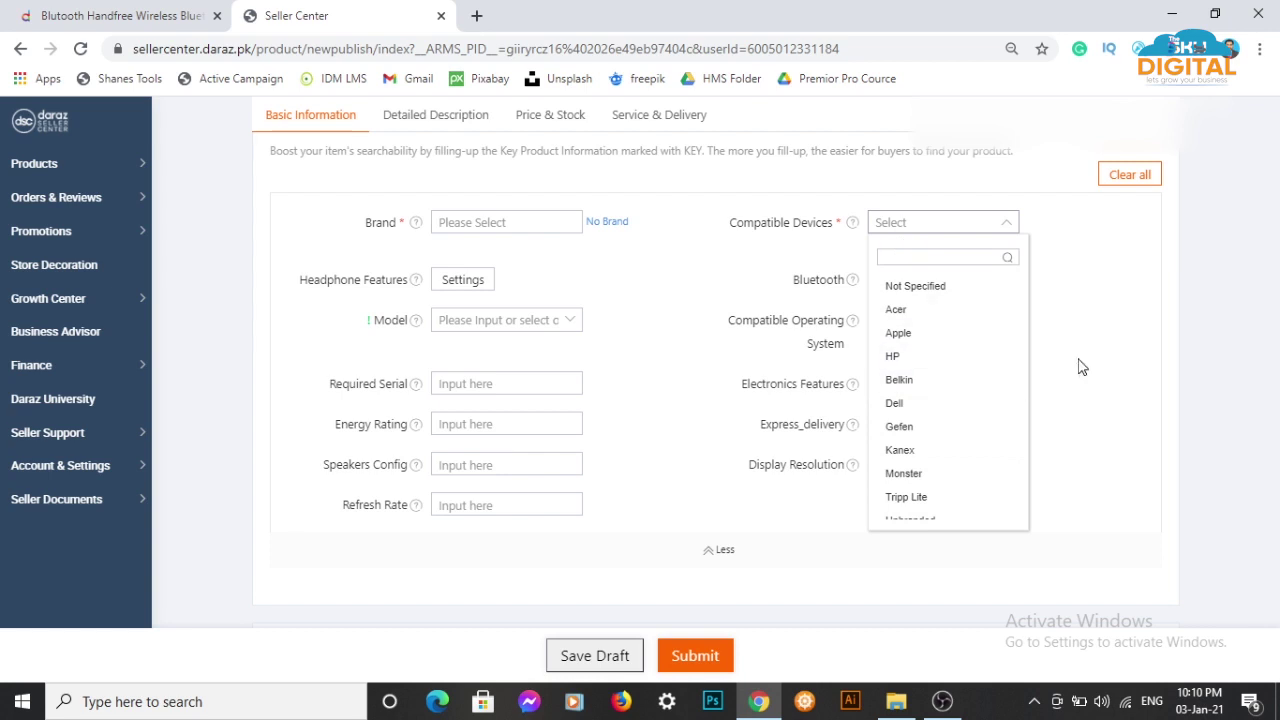
click(1098, 310)
click(912, 281)
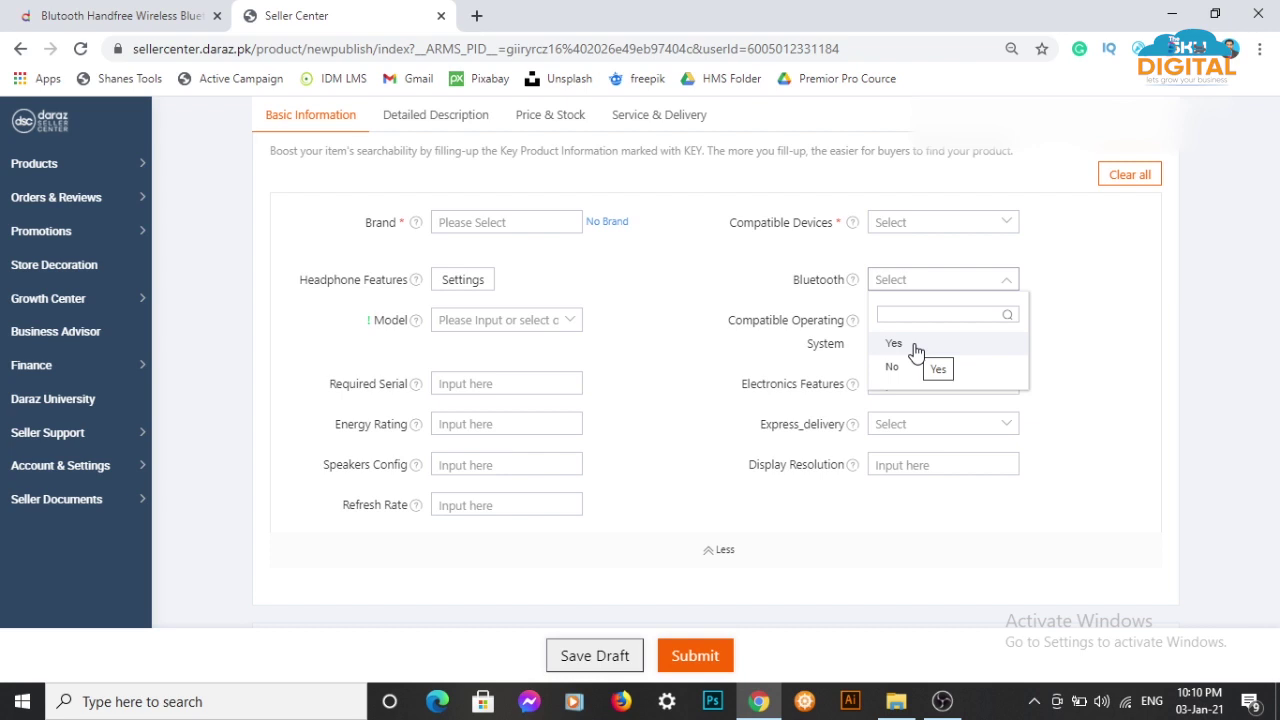
click(916, 346)
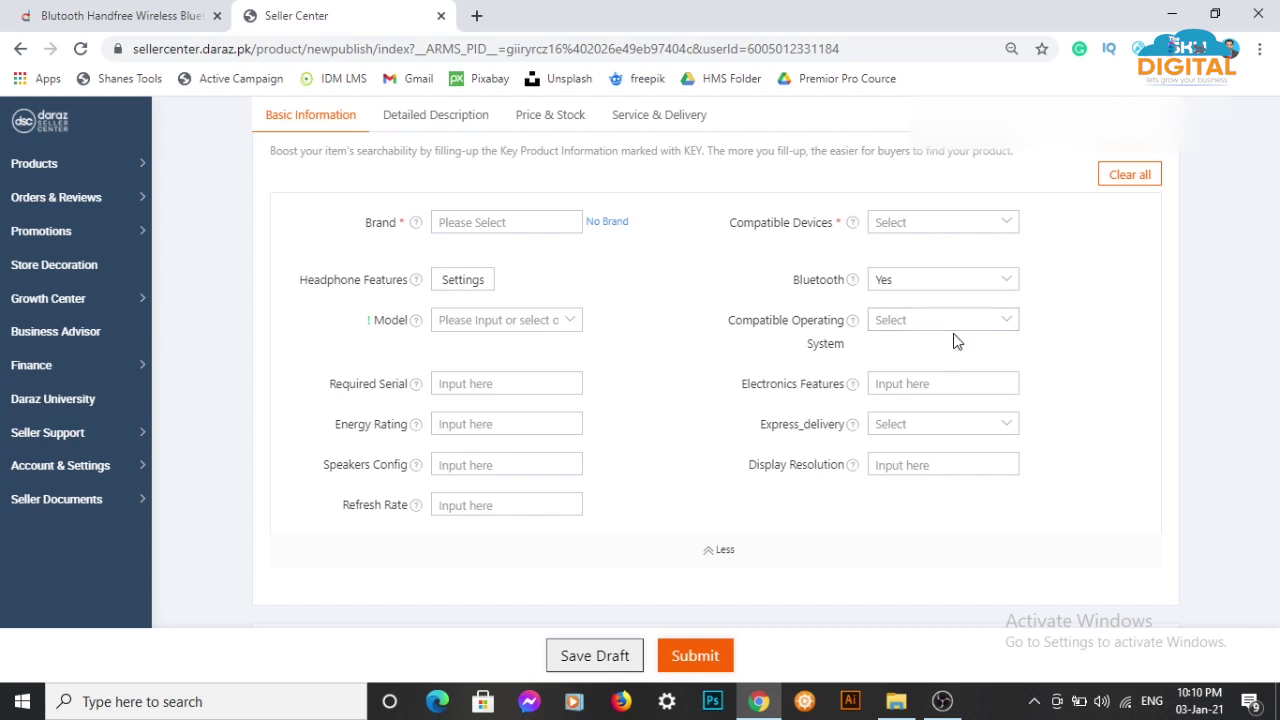
Review the Compatible Operating System field, the Express_delivery city choices and the remaining product attributes.
click(952, 336)
click(952, 334)
click(963, 429)
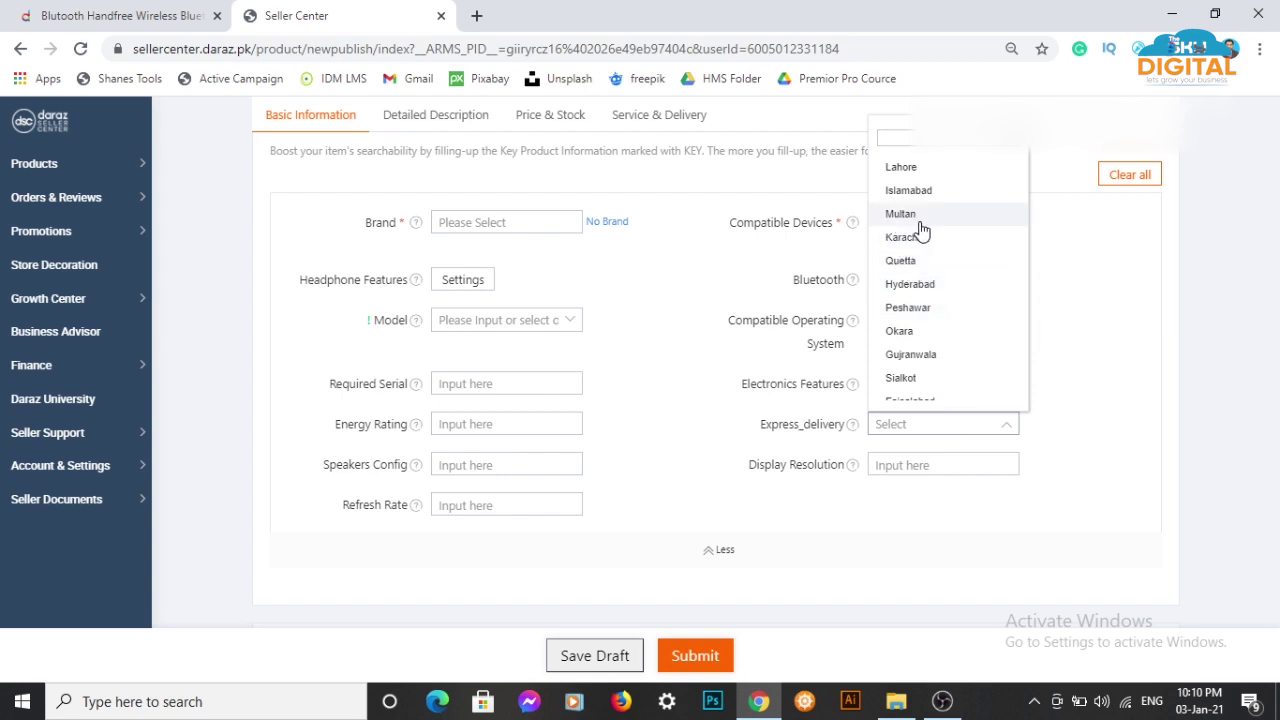
click(1090, 374)
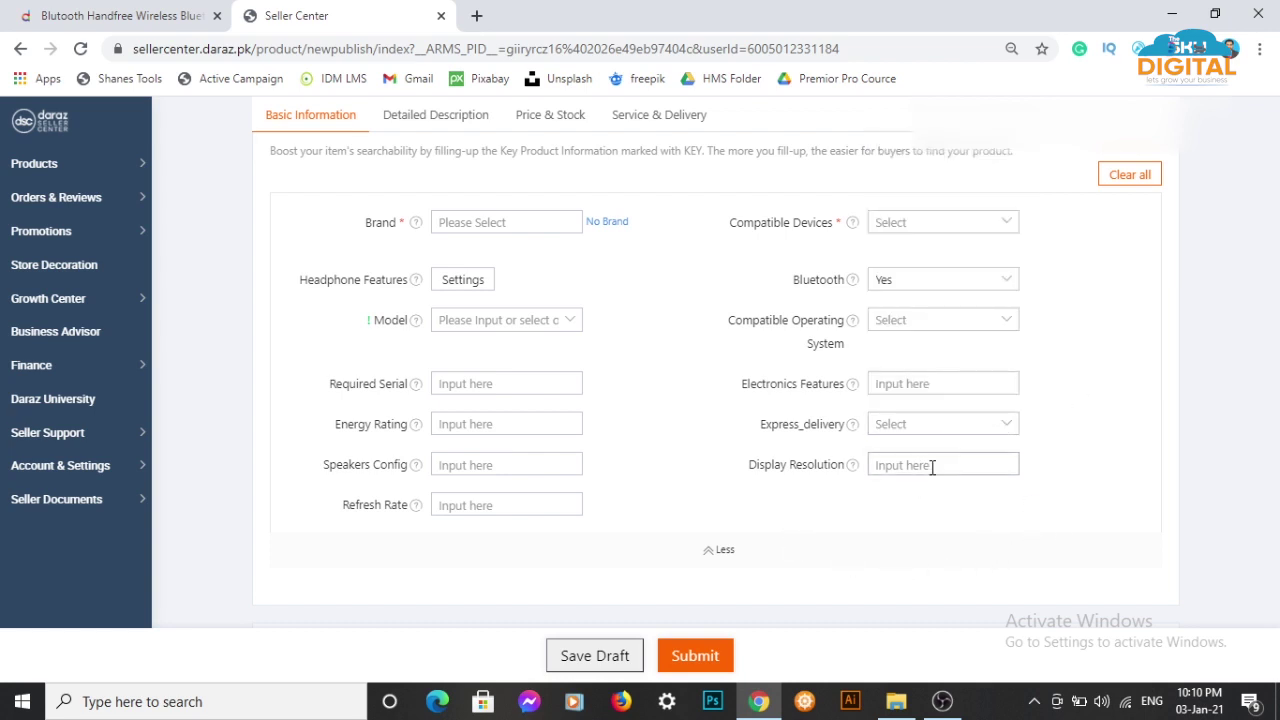
scroll(865, 530, down, 1)
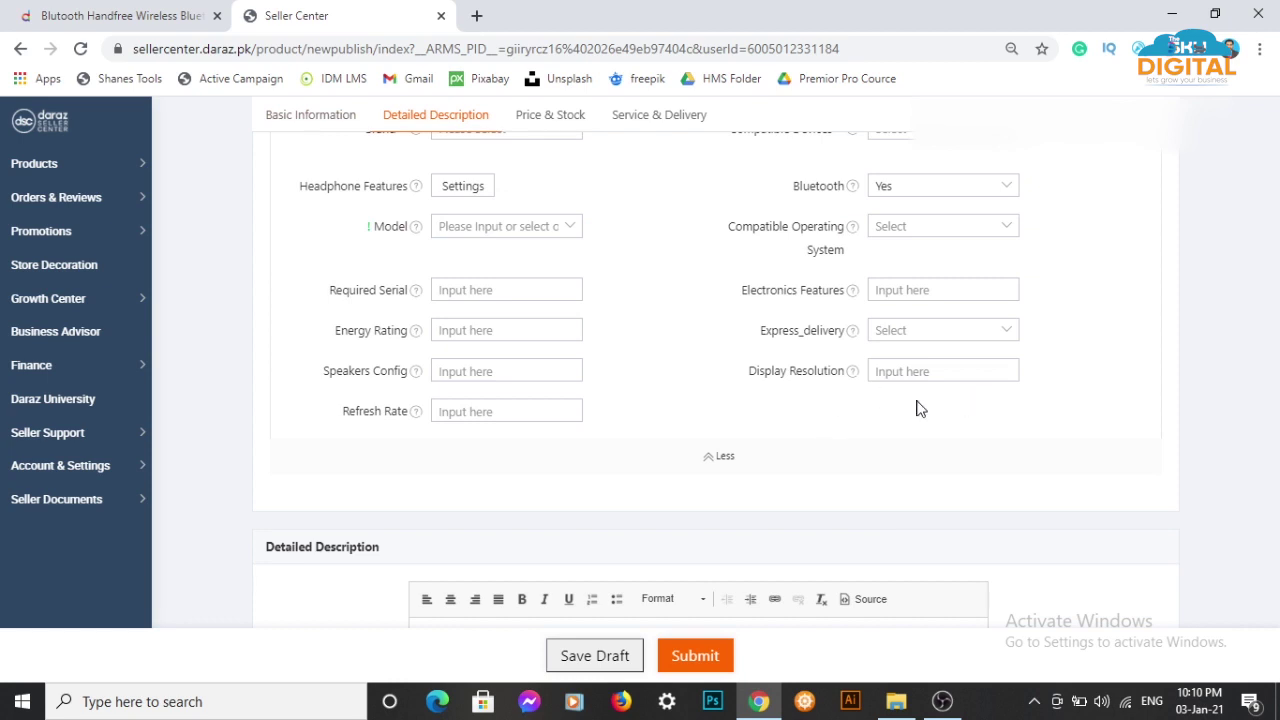
scroll(880, 425, up, 2)
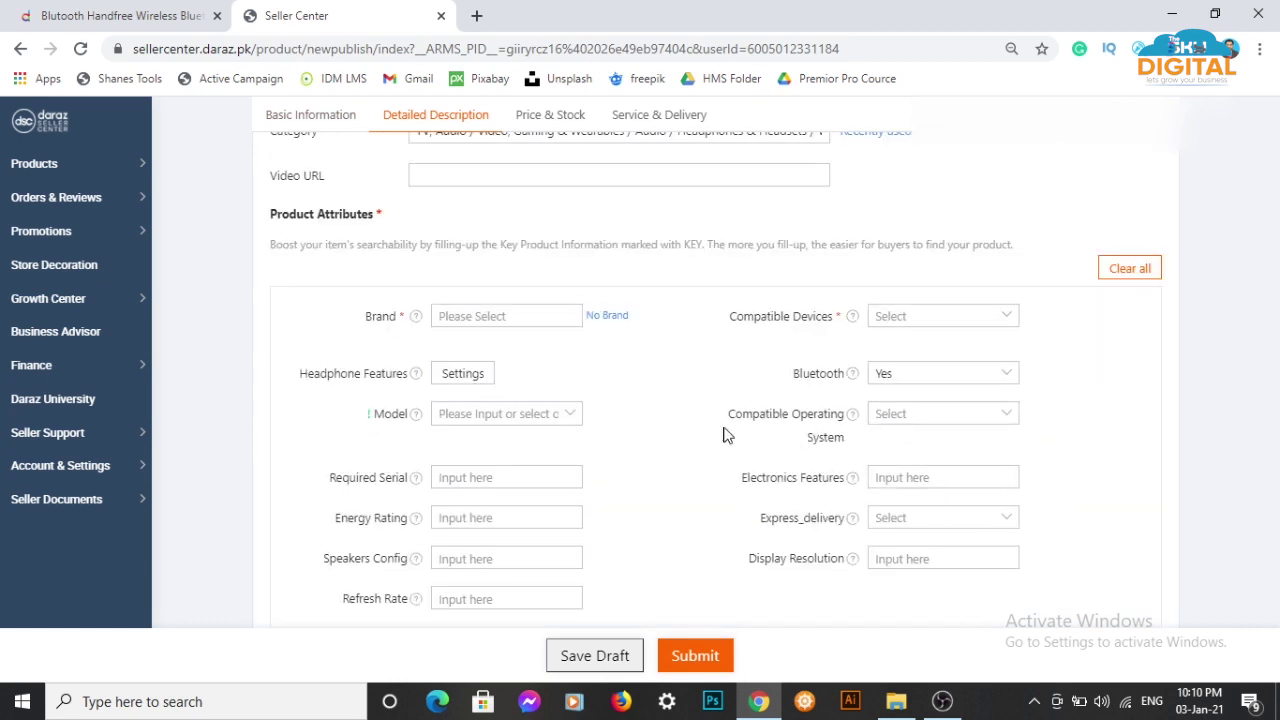
scroll(727, 435, up, 2)
Copy the full product details bullet list, from "Answer and End Calls" to "Working Time :3-4Hours", on the reference product page.
scroll(725, 427, down, 7)
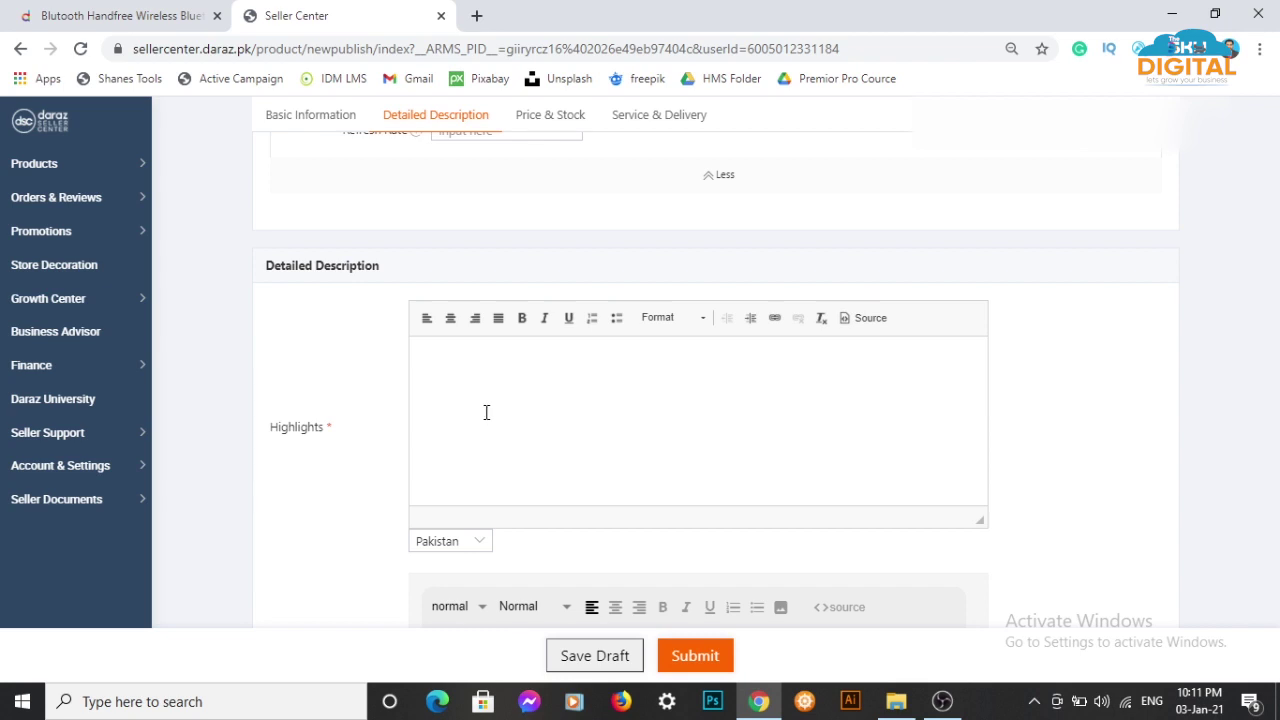
click(108, 22)
scroll(609, 403, down, 4)
scroll(610, 400, down, 2)
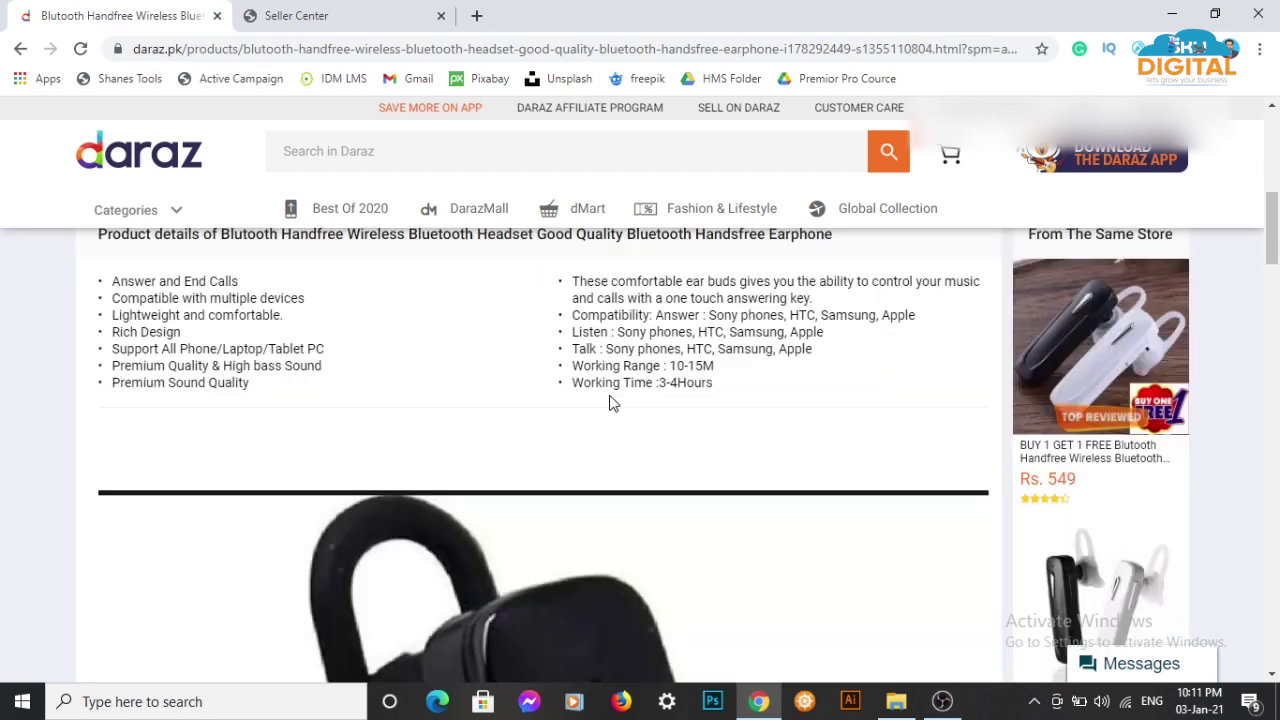
scroll(610, 400, up, 1)
drag(112, 375, 749, 514)
right_click(693, 428)
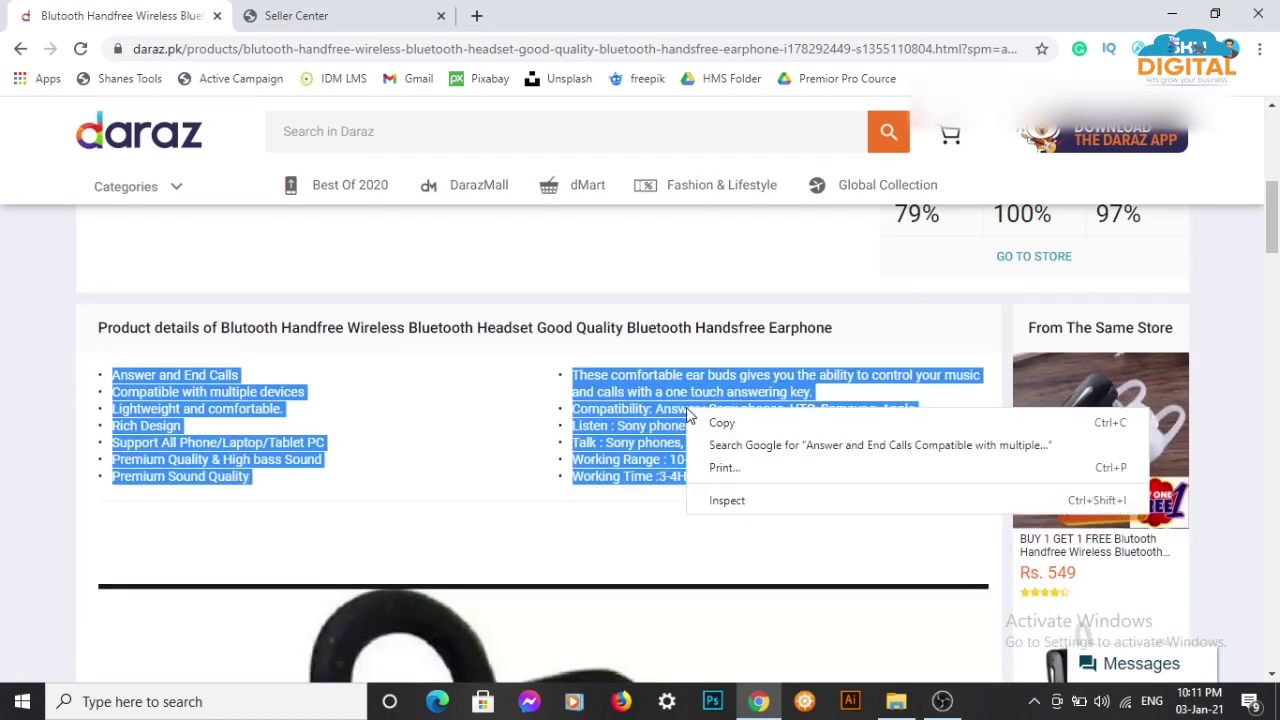
click(722, 423)
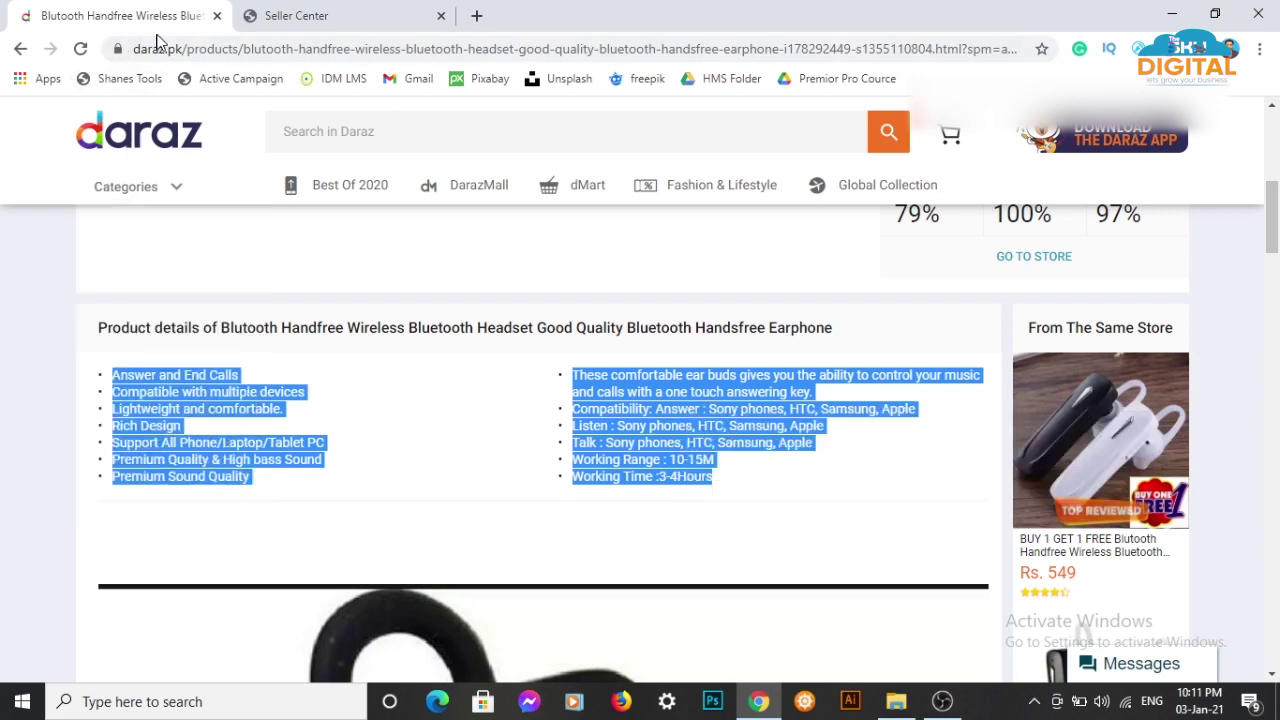
Paste the copied product details into the new listing's Highlights field and check the whole pasted list.
click(357, 15)
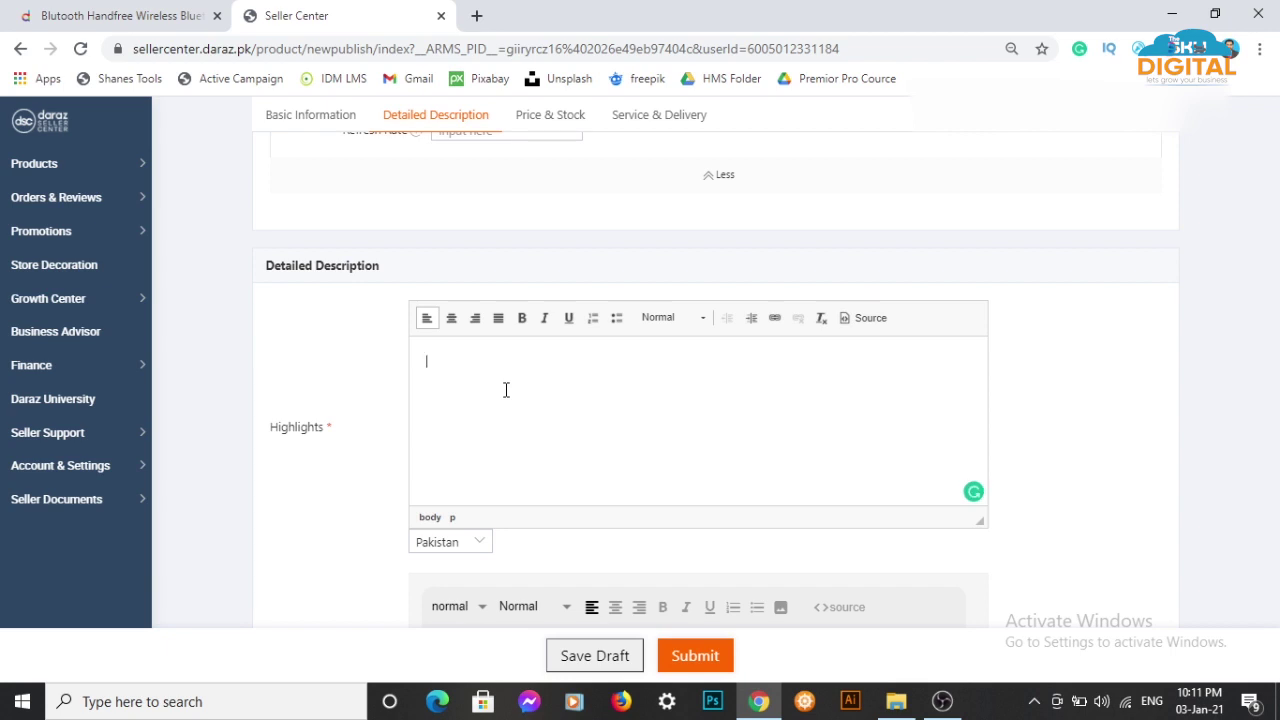
key(ctrl+v)
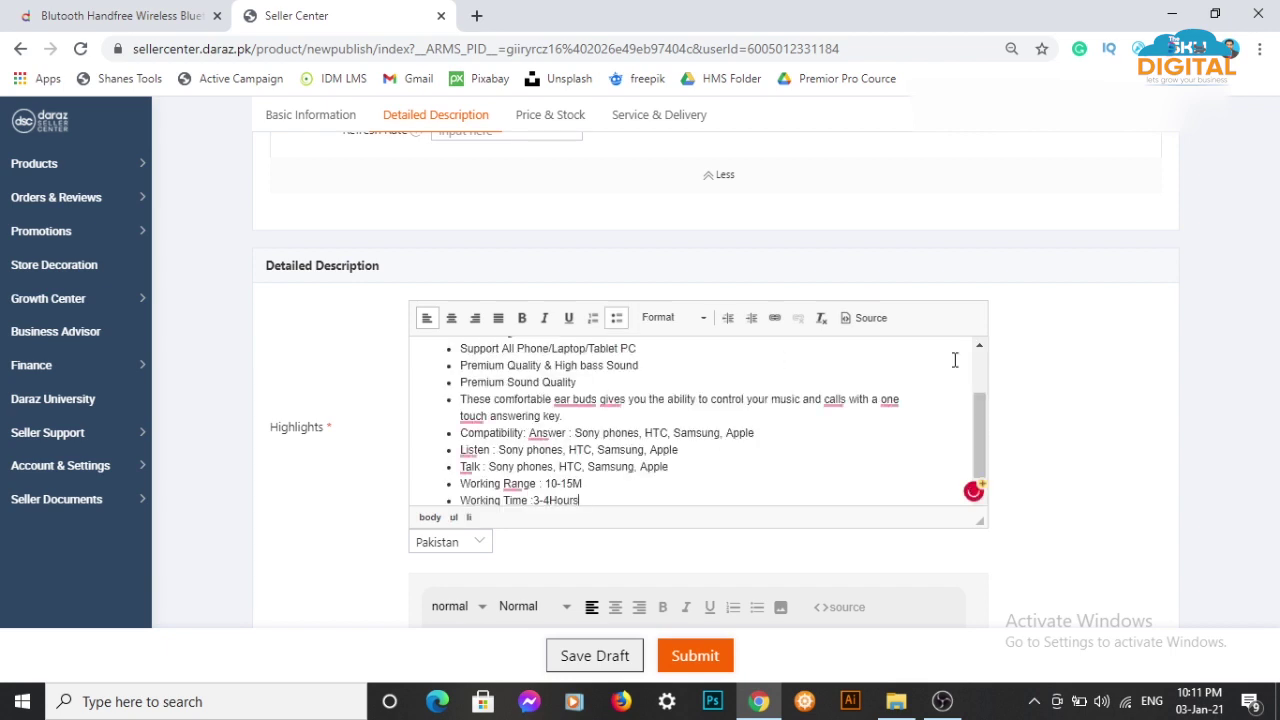
drag(978, 414, 982, 355)
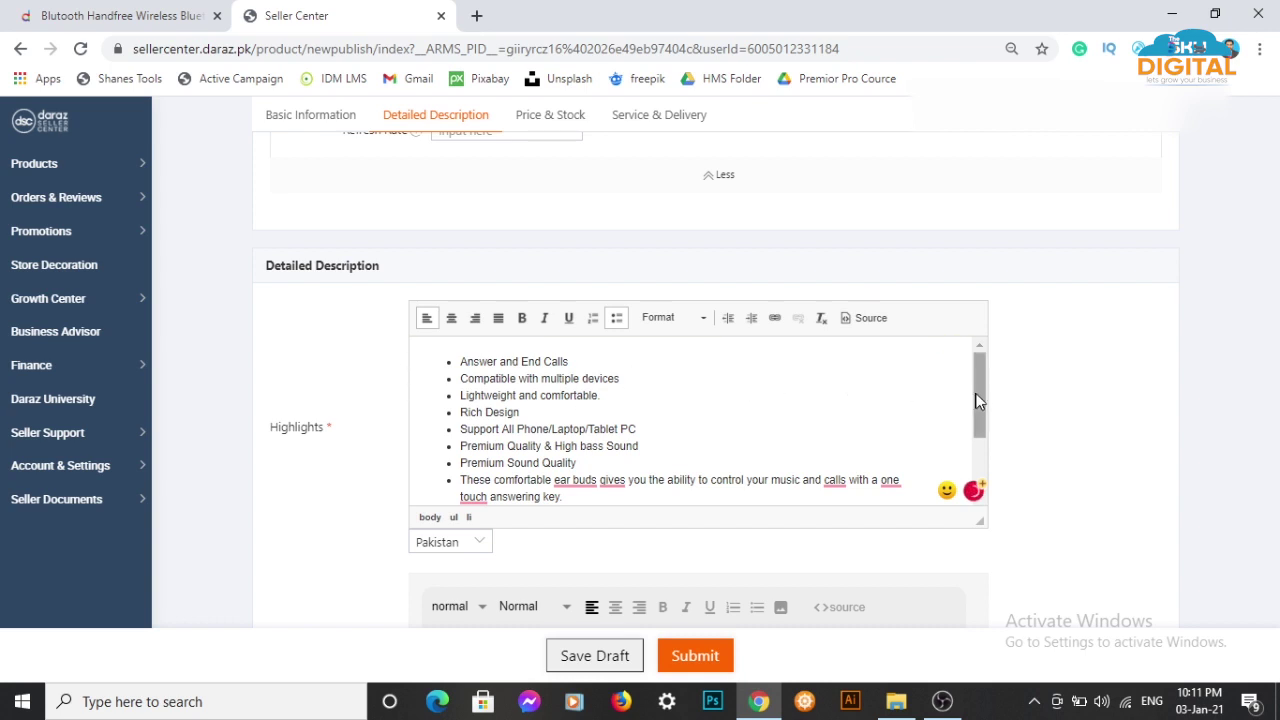
drag(984, 405, 977, 447)
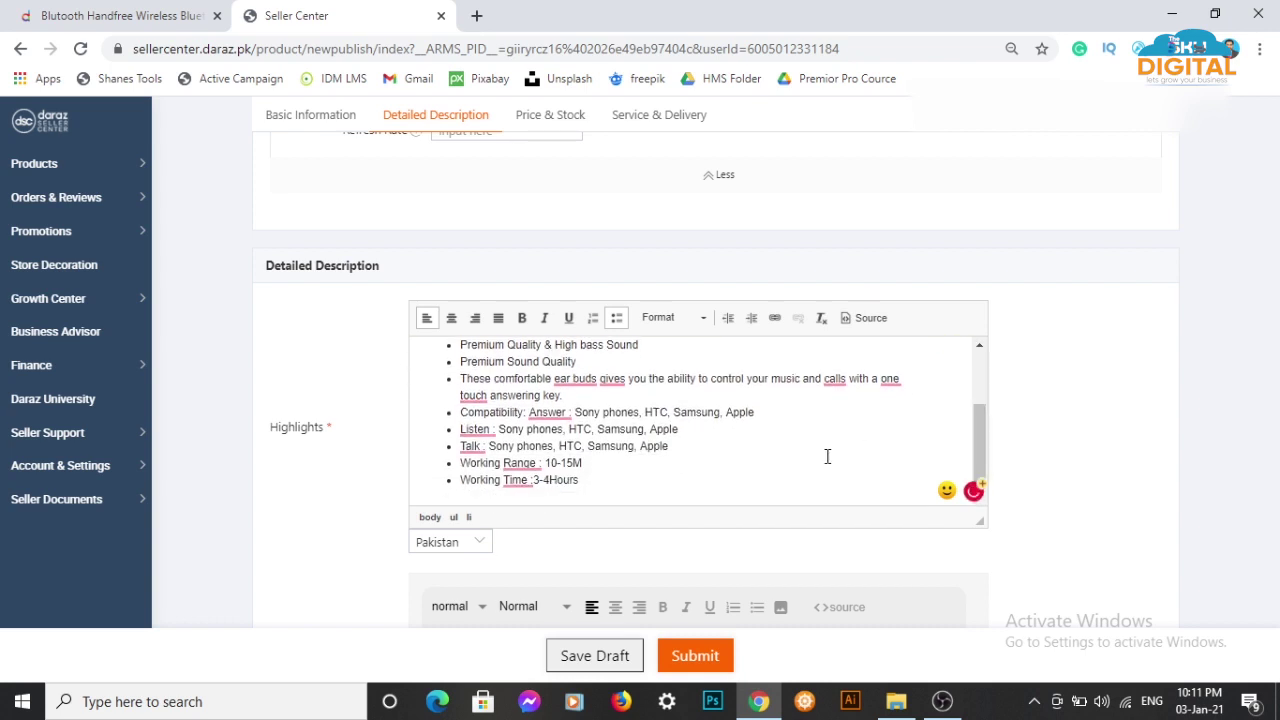
scroll(1026, 477, down, 3)
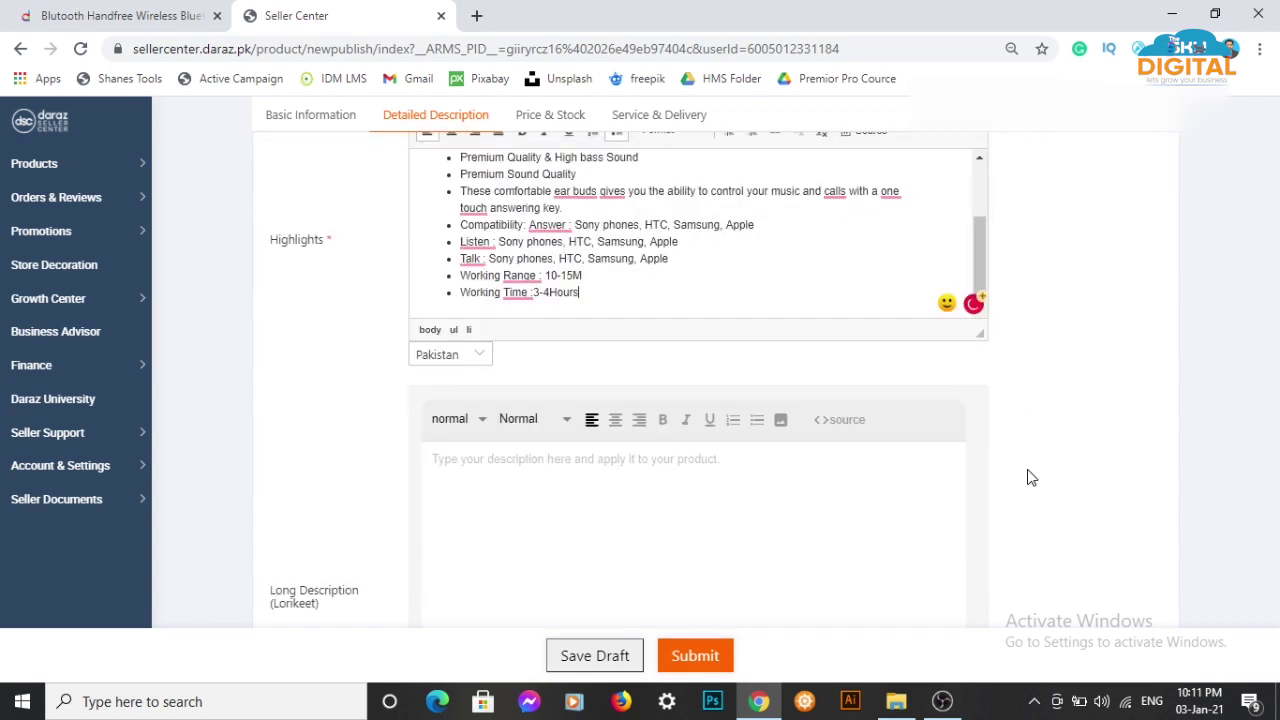
Paste the copied product details into the English description of the new listing.
scroll(1032, 477, down, 1)
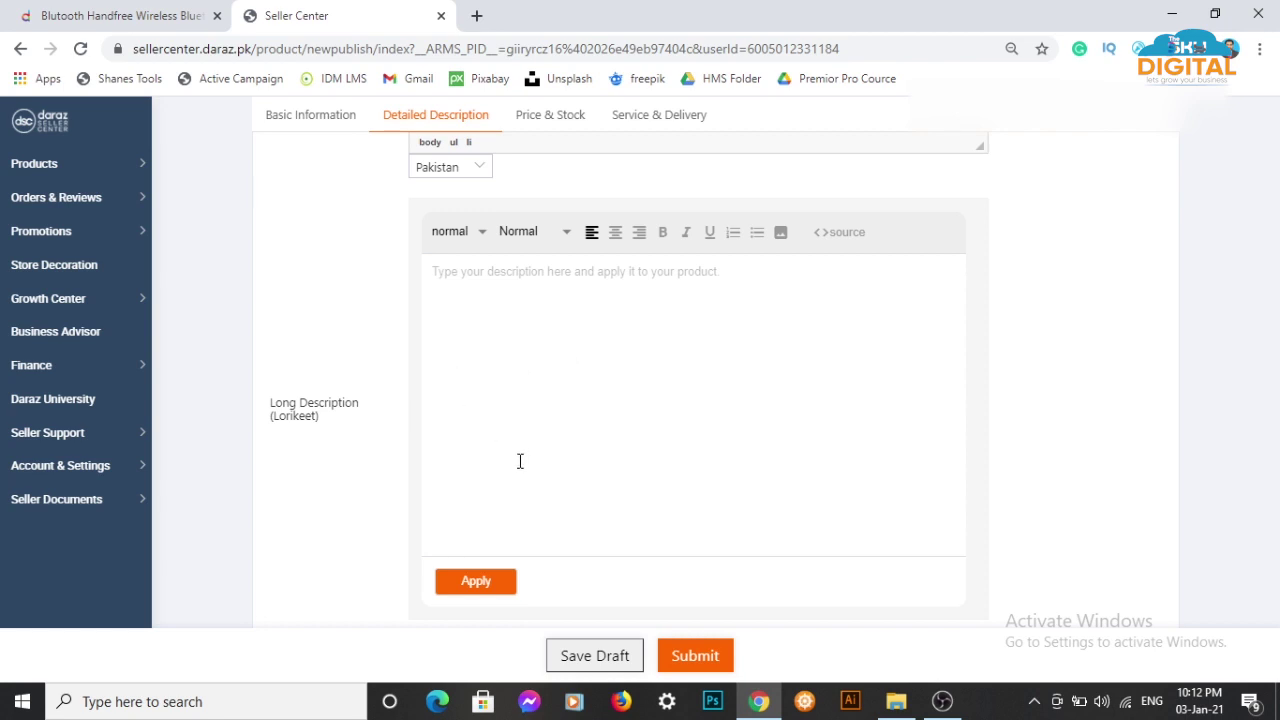
scroll(583, 417, down, 5)
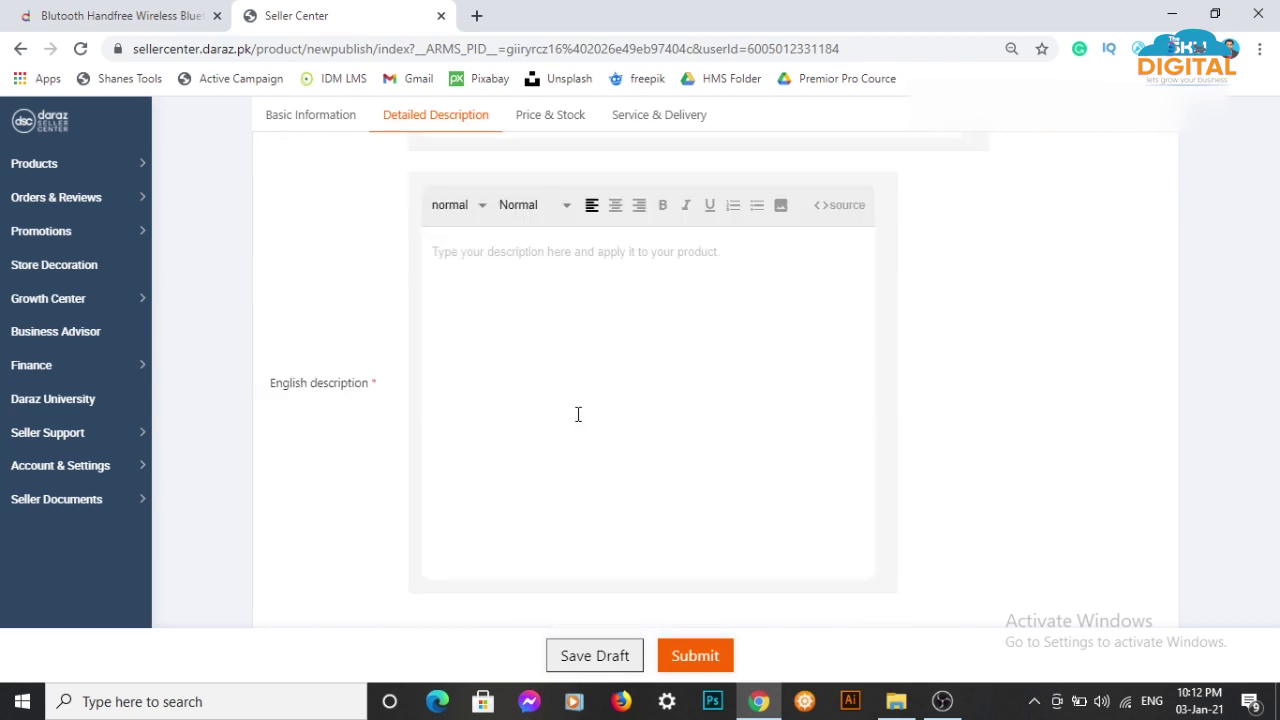
click(628, 330)
key(ctrl+v)
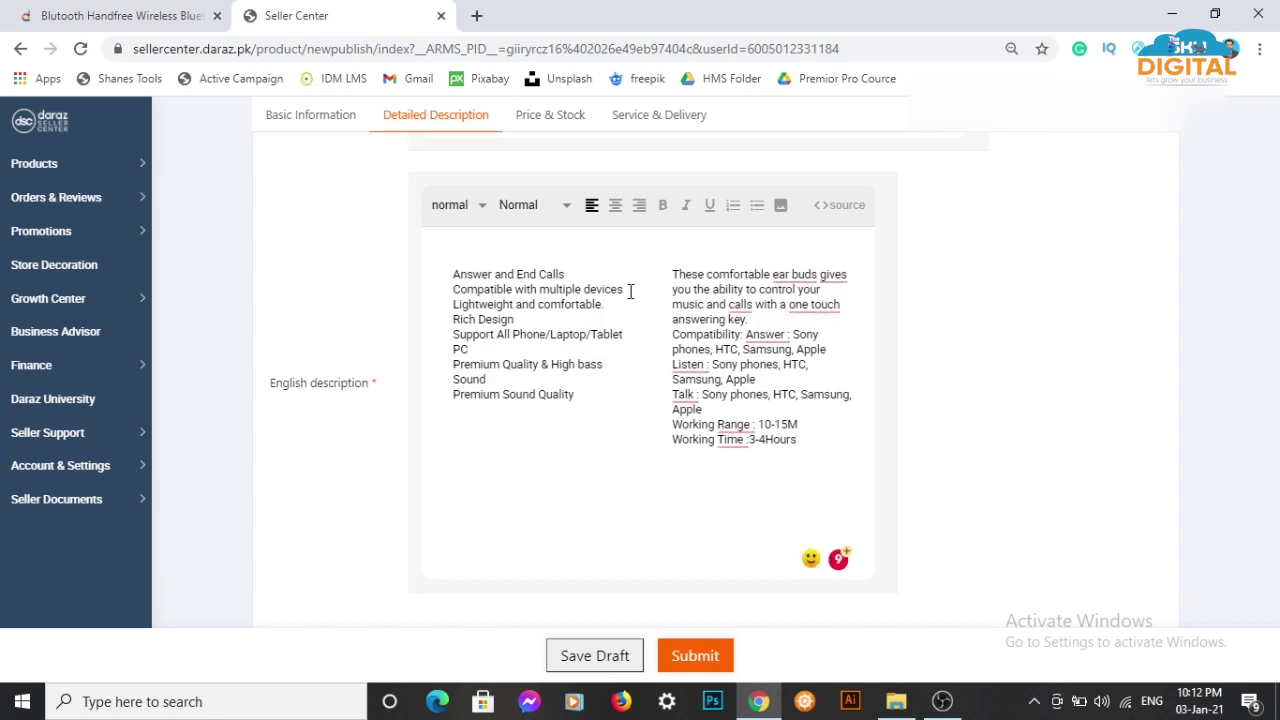
Enter "1 Bluetooth handfree" as what's in the box, with the spelling of Bluetooth corrected.
scroll(656, 361, down, 3)
click(656, 361)
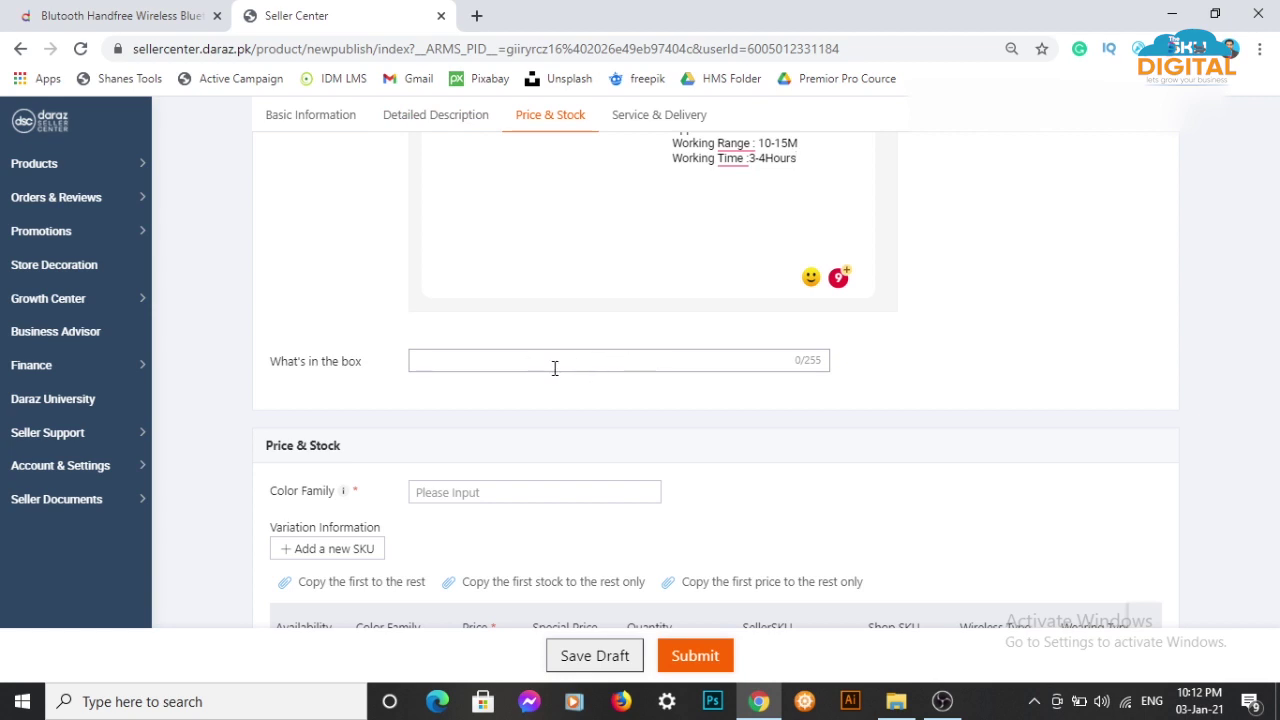
text(1 blutooth handfree)
right_click(452, 366)
click(480, 380)
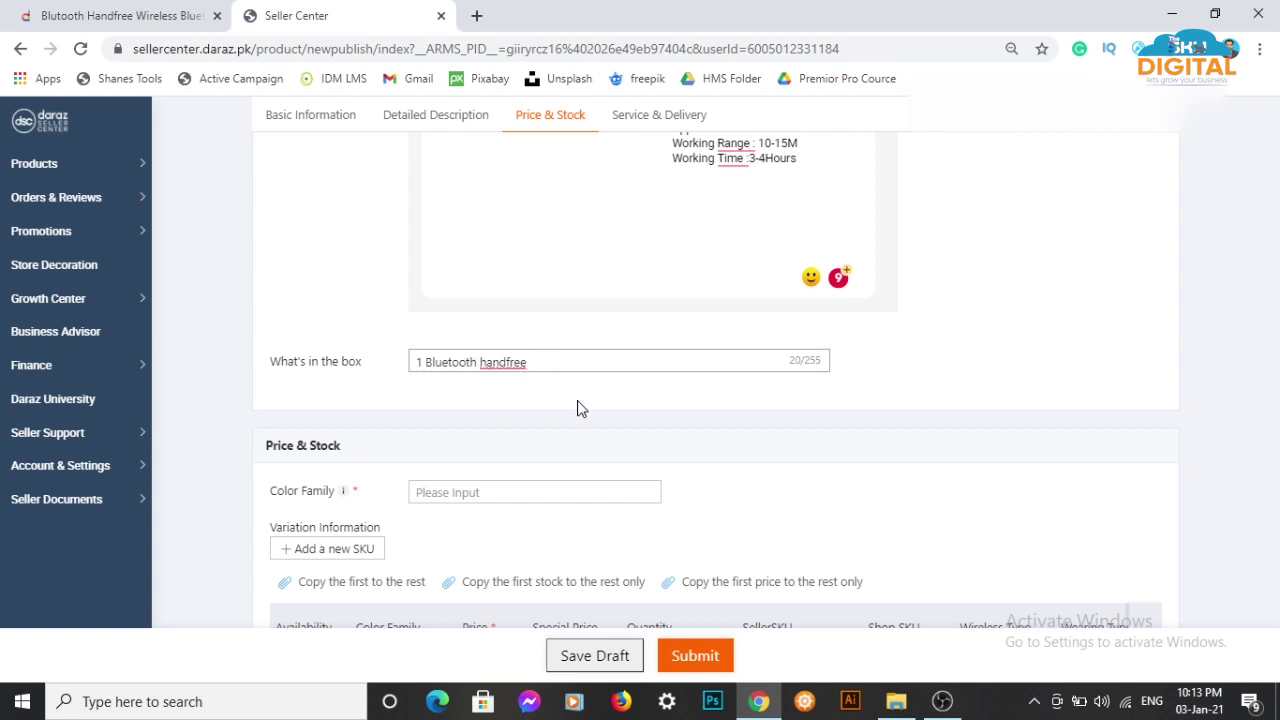
Set the Color Family of the product to Black.
scroll(580, 410, down, 2)
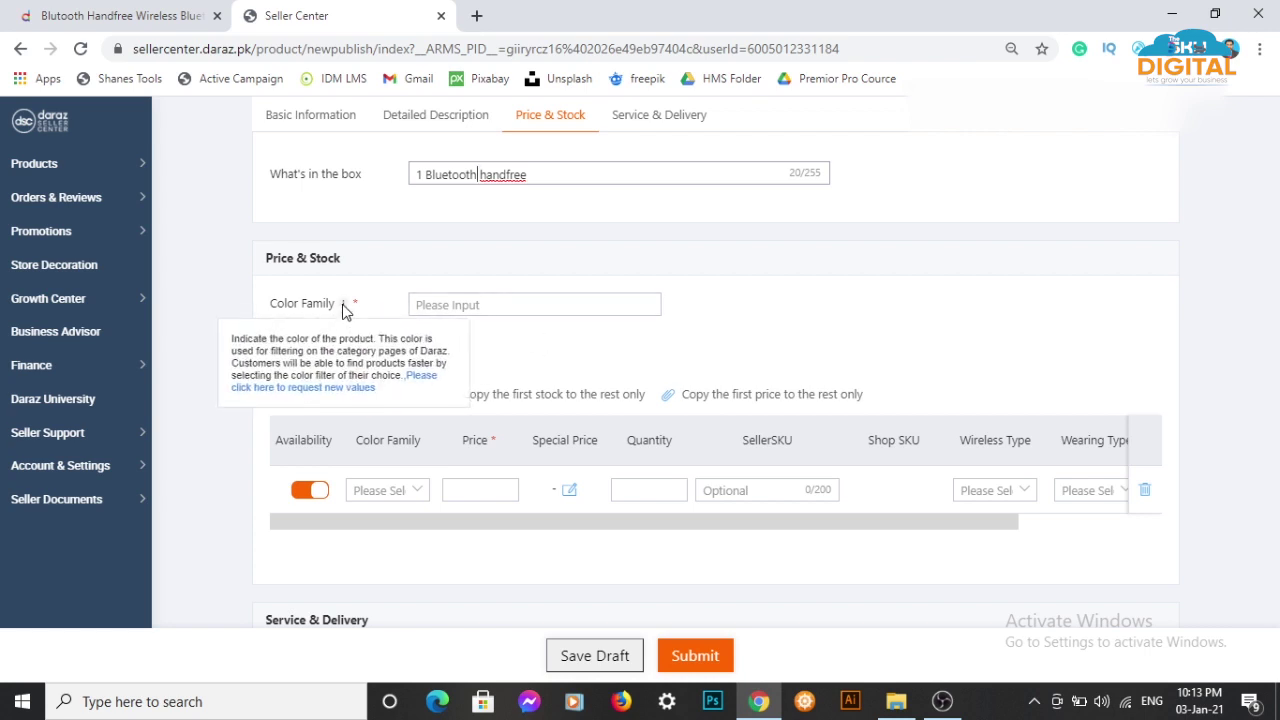
click(517, 304)
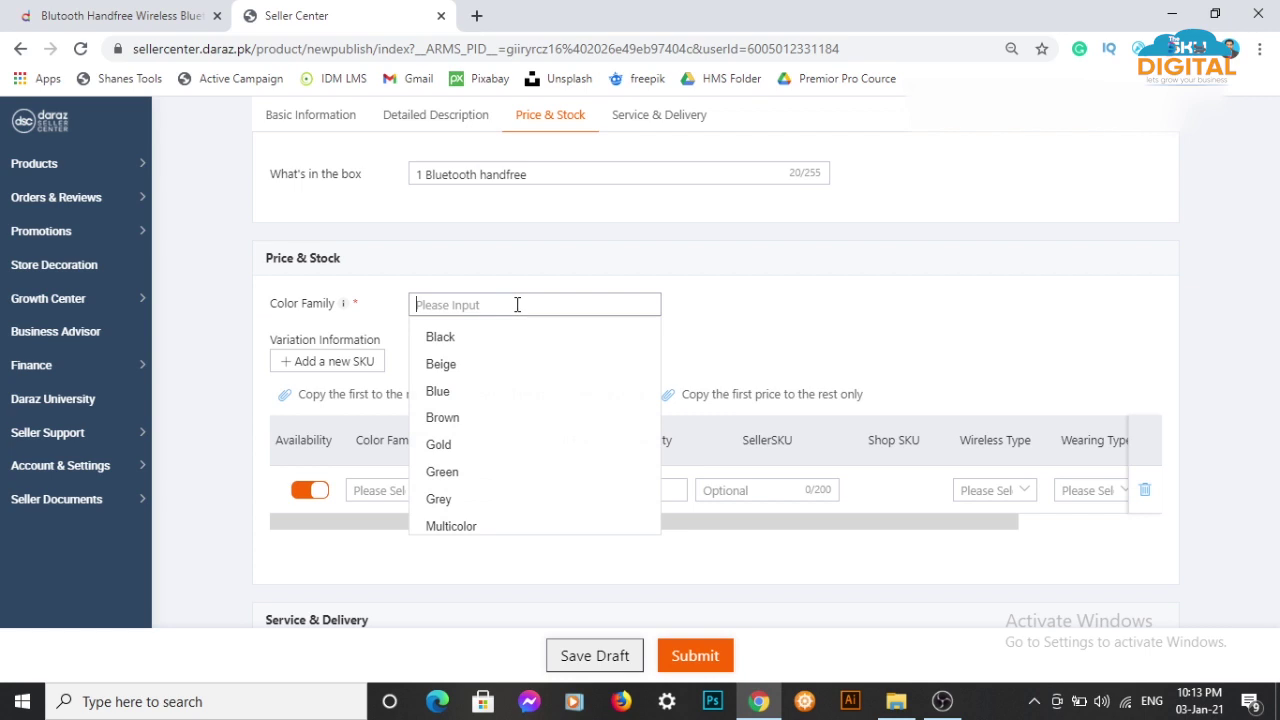
click(477, 345)
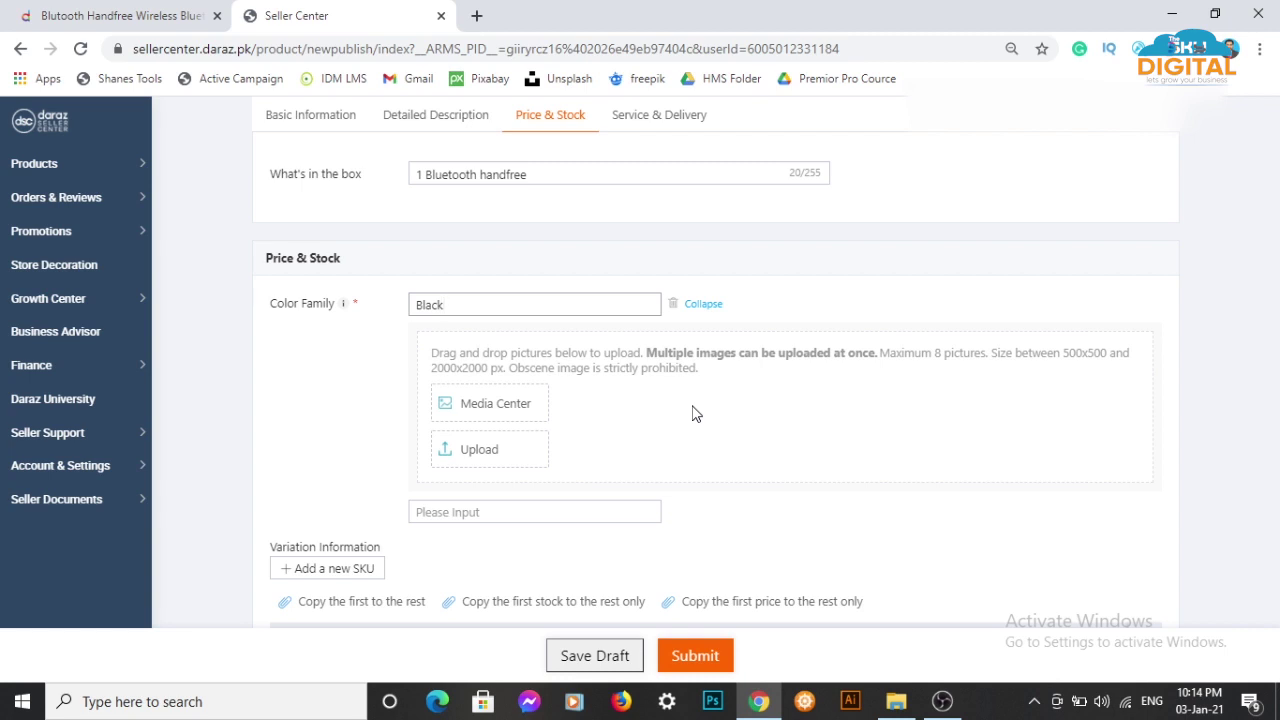
Upload today's five earbud pictures from the Downloads folder as images for the Black color.
click(485, 463)
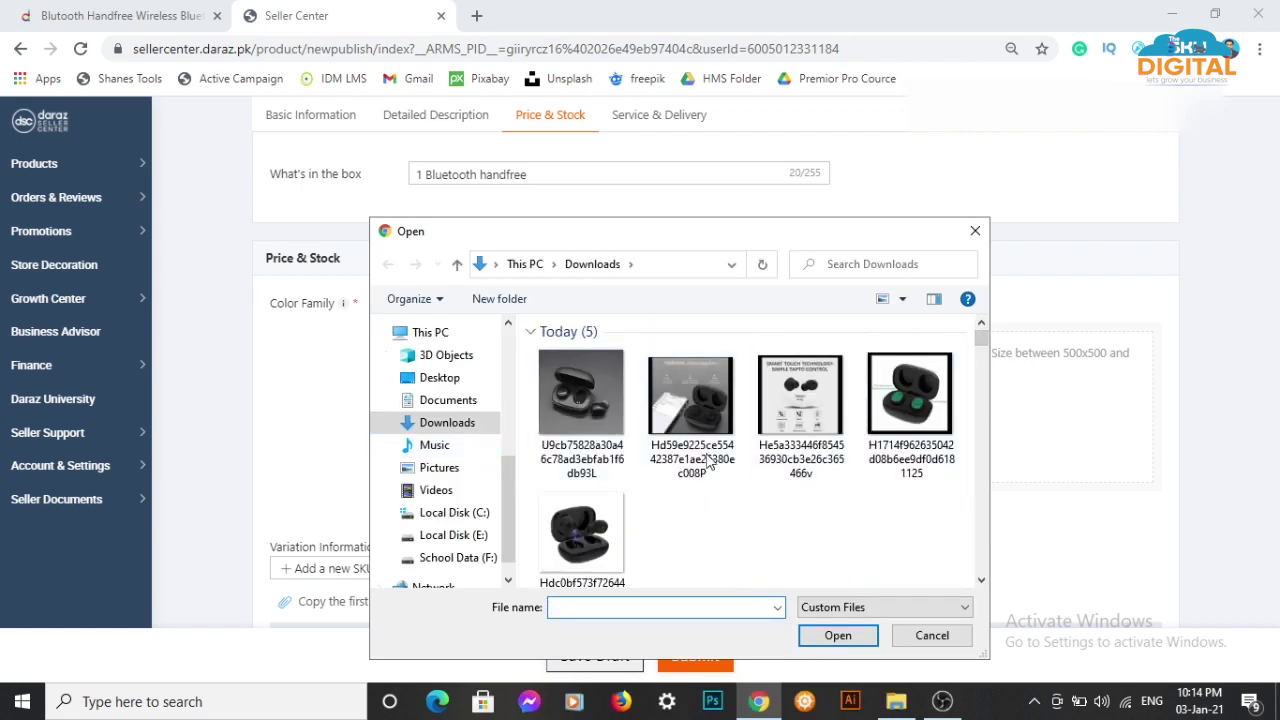
click(582, 402)
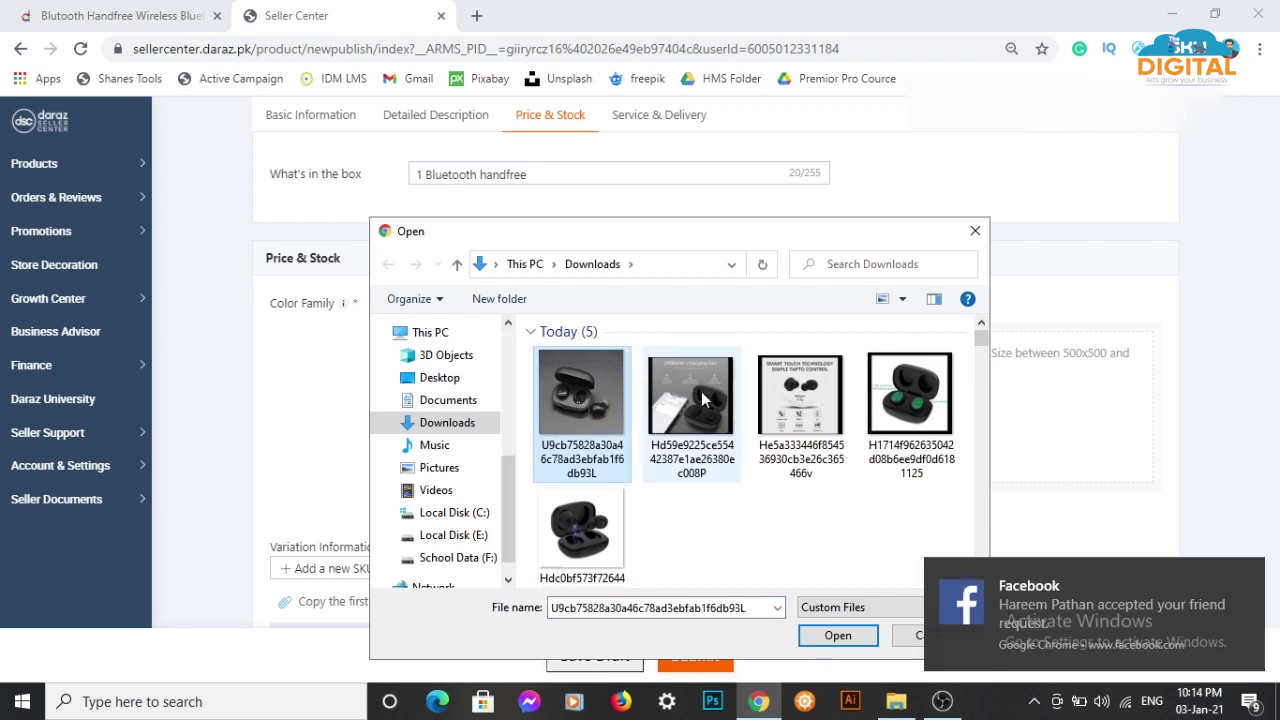
ctrl+click(728, 408)
ctrl+click(802, 406)
ctrl+click(880, 405)
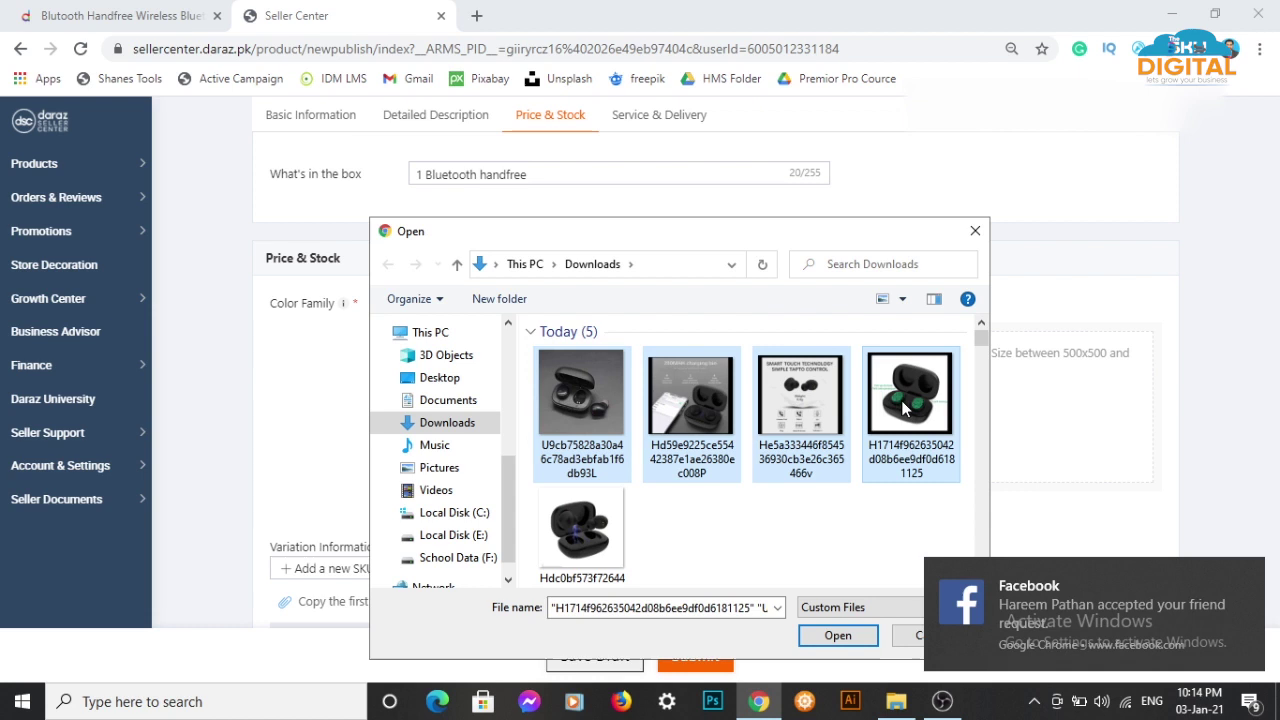
click(1255, 578)
ctrl+click(580, 530)
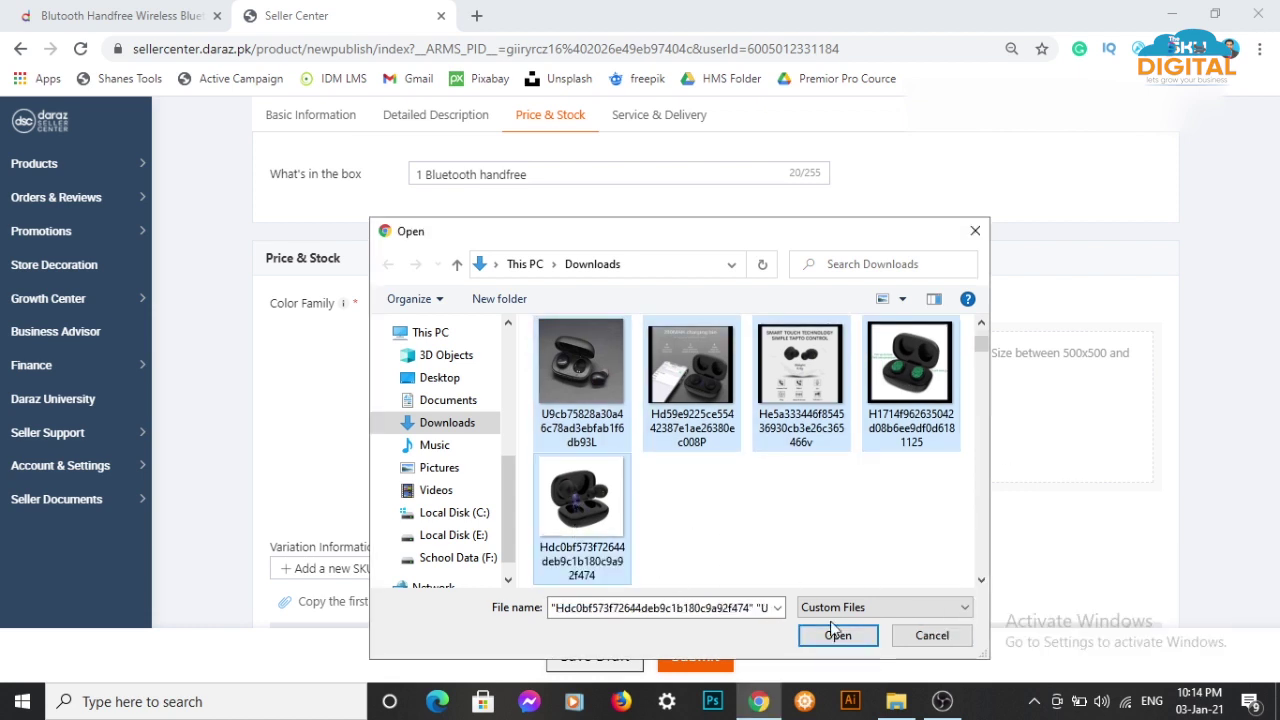
click(842, 635)
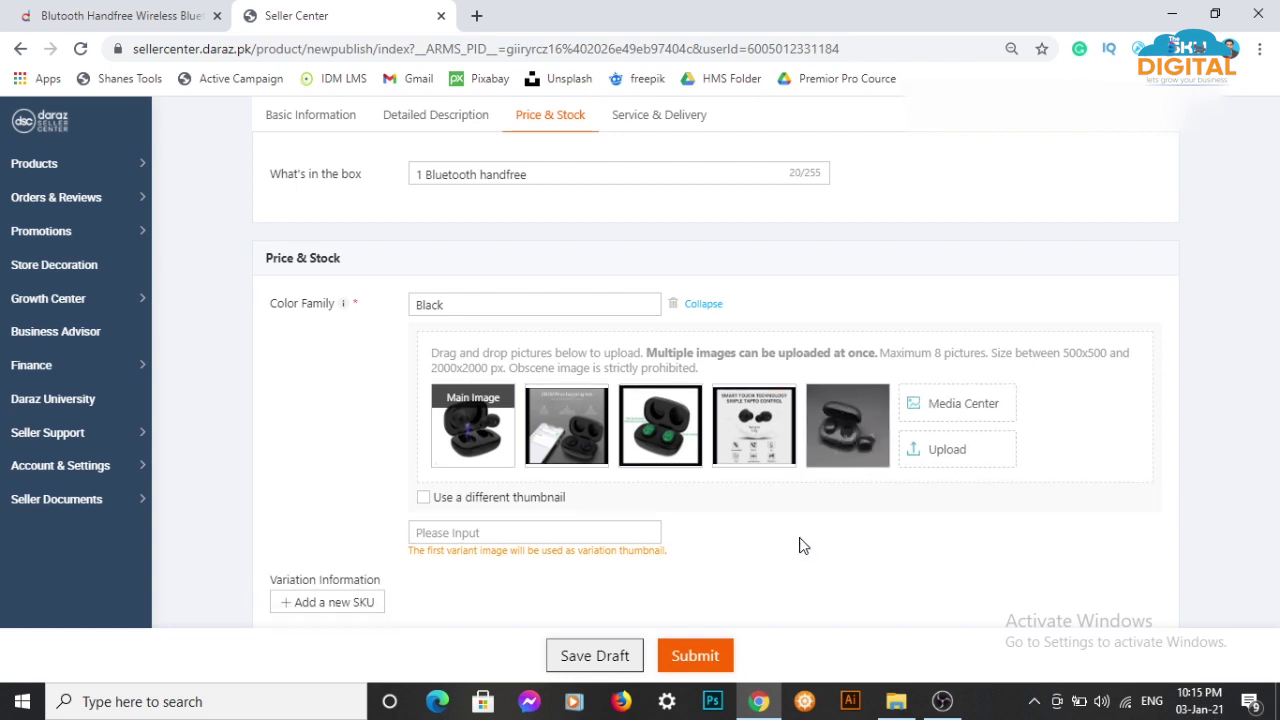
Reorder the Black images so the plain white-background case is main, the grey-background picture second and the smart touch infographic last.
mouse_move(532, 420)
drag(582, 420, 472, 421)
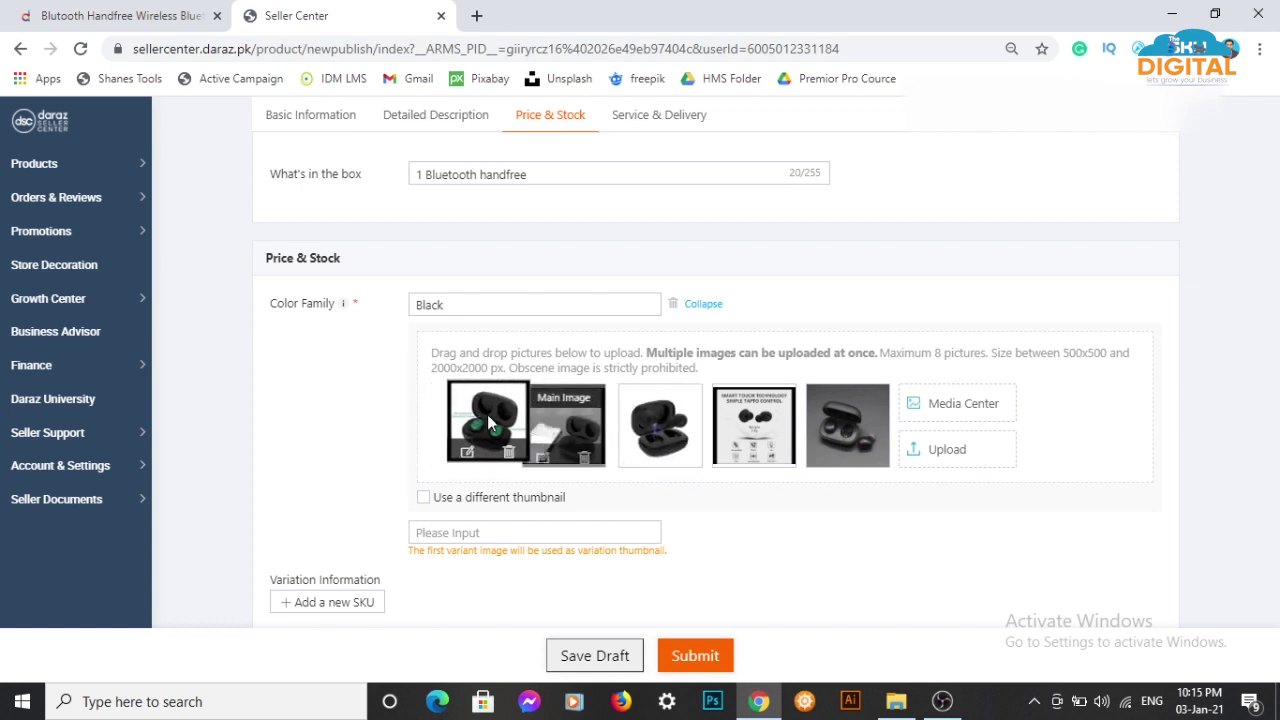
drag(845, 424, 472, 428)
drag(754, 430, 471, 428)
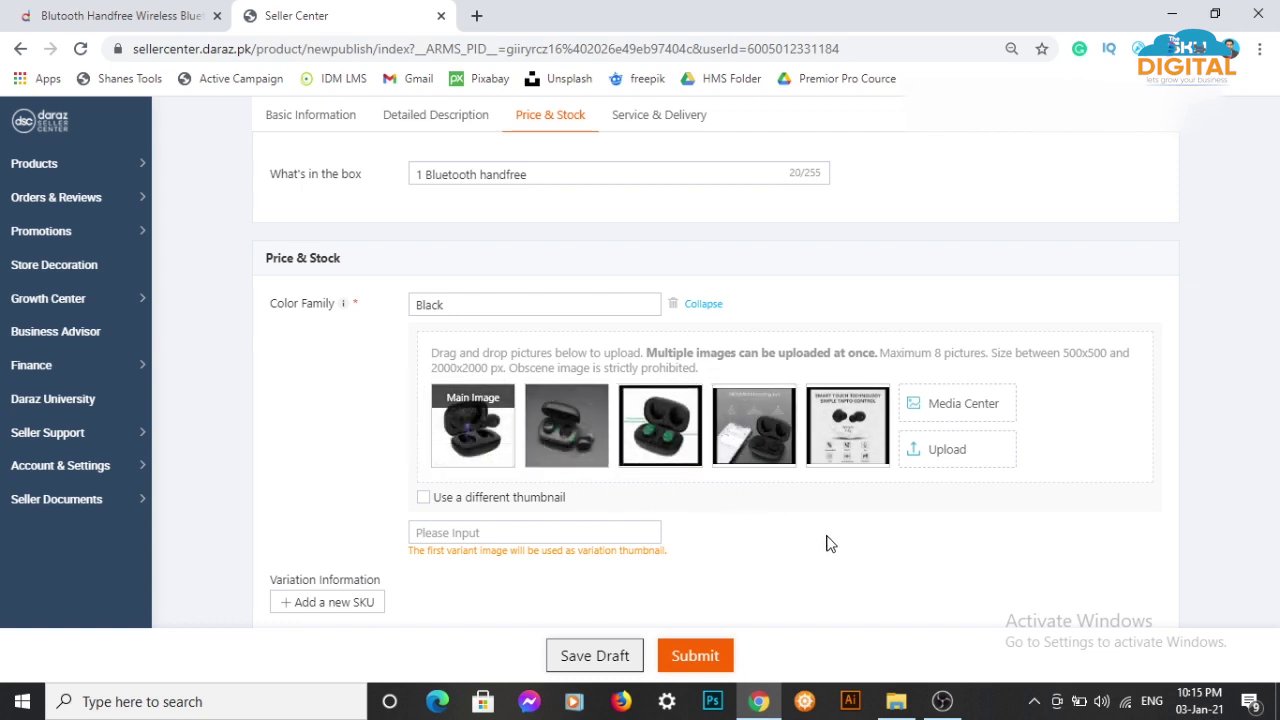
Check the discounted price and the original price on the reference product page for pricing the Black variant.
scroll(914, 510, down, 3)
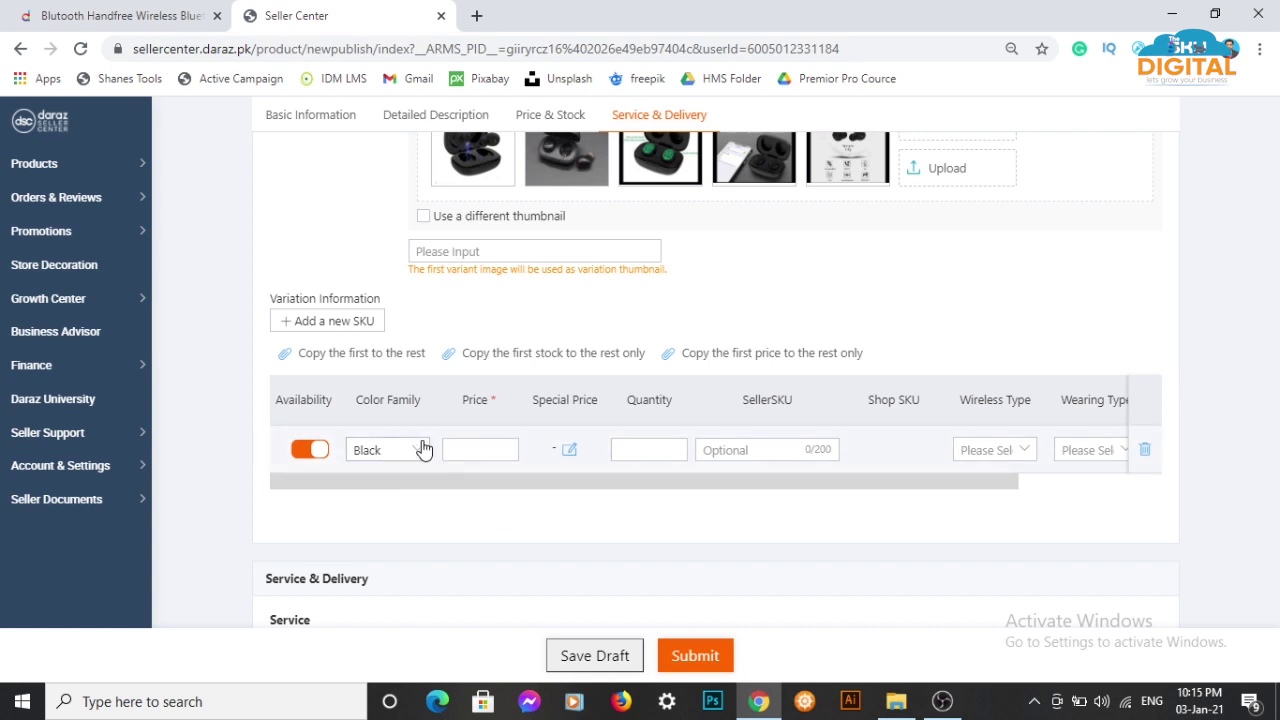
click(474, 446)
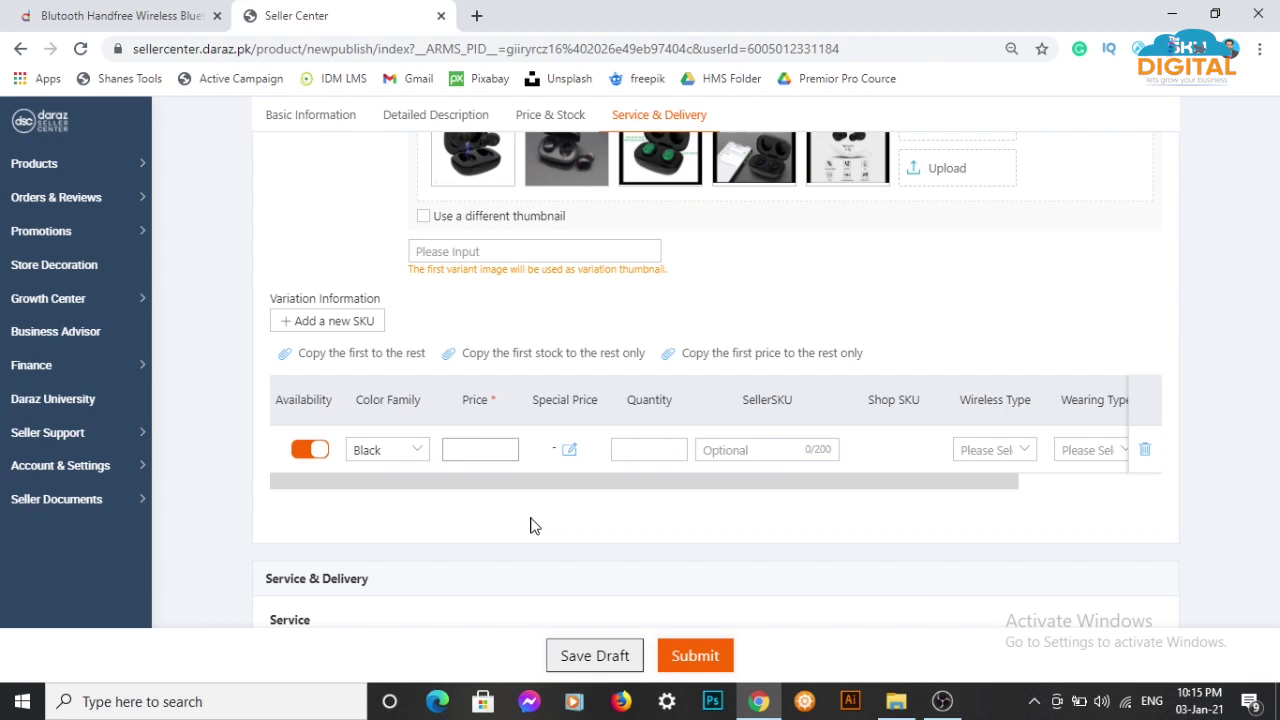
click(94, 18)
scroll(660, 326, up, 2)
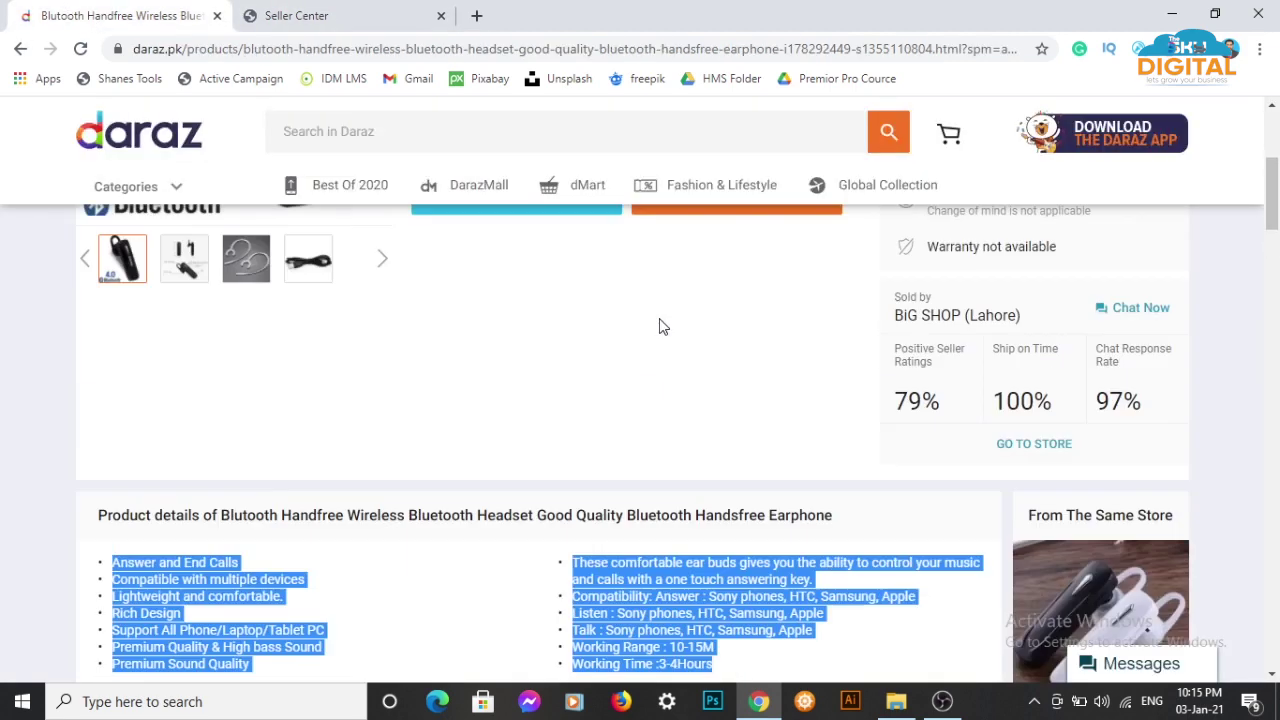
scroll(660, 326, up, 4)
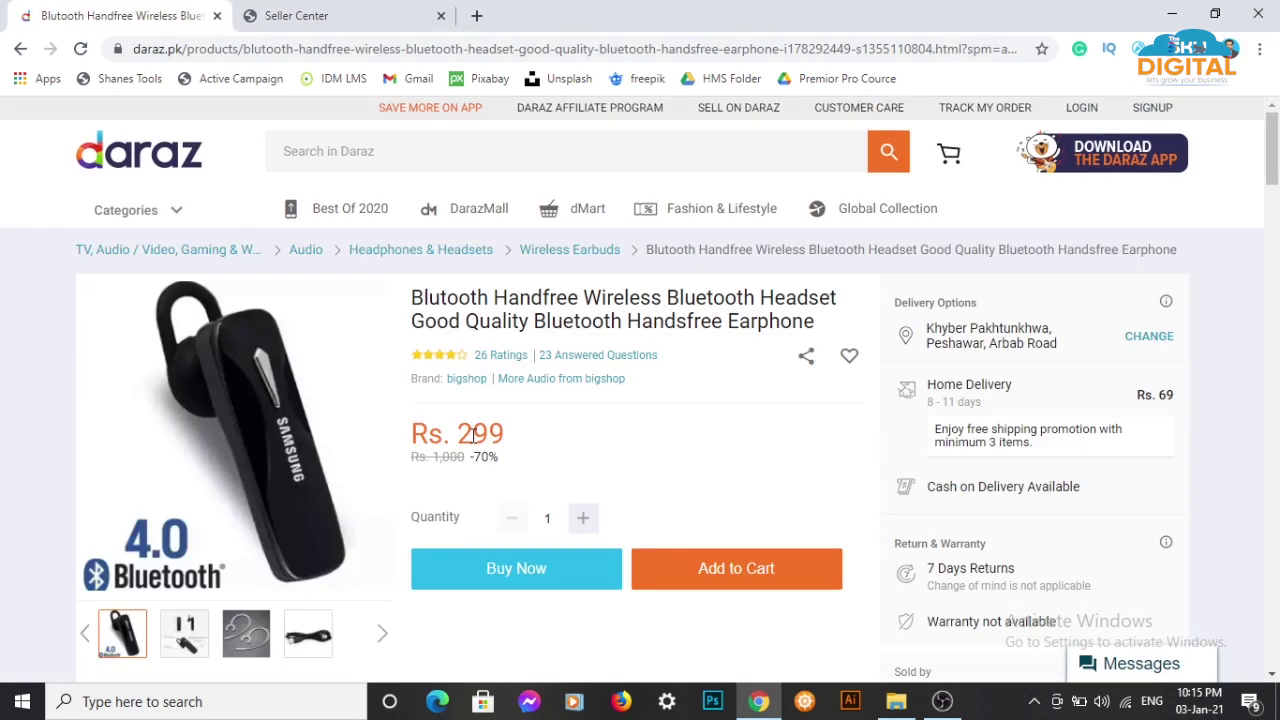
drag(459, 434, 507, 437)
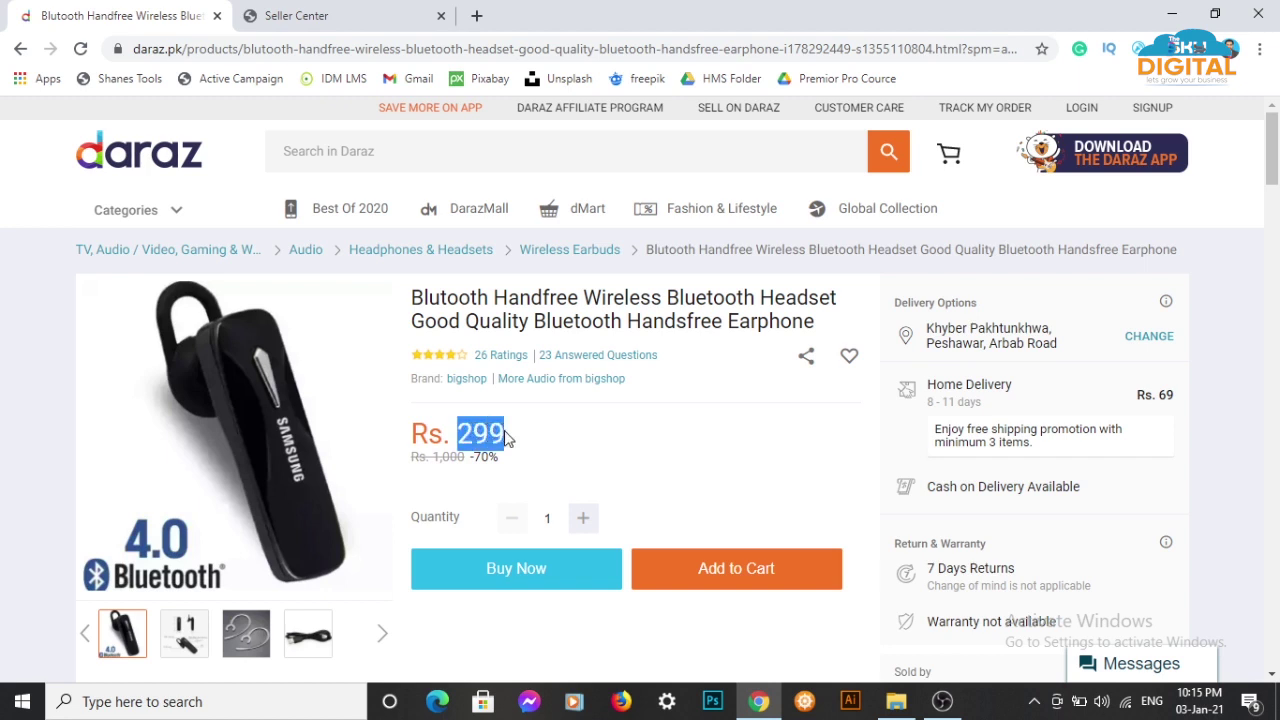
click(558, 456)
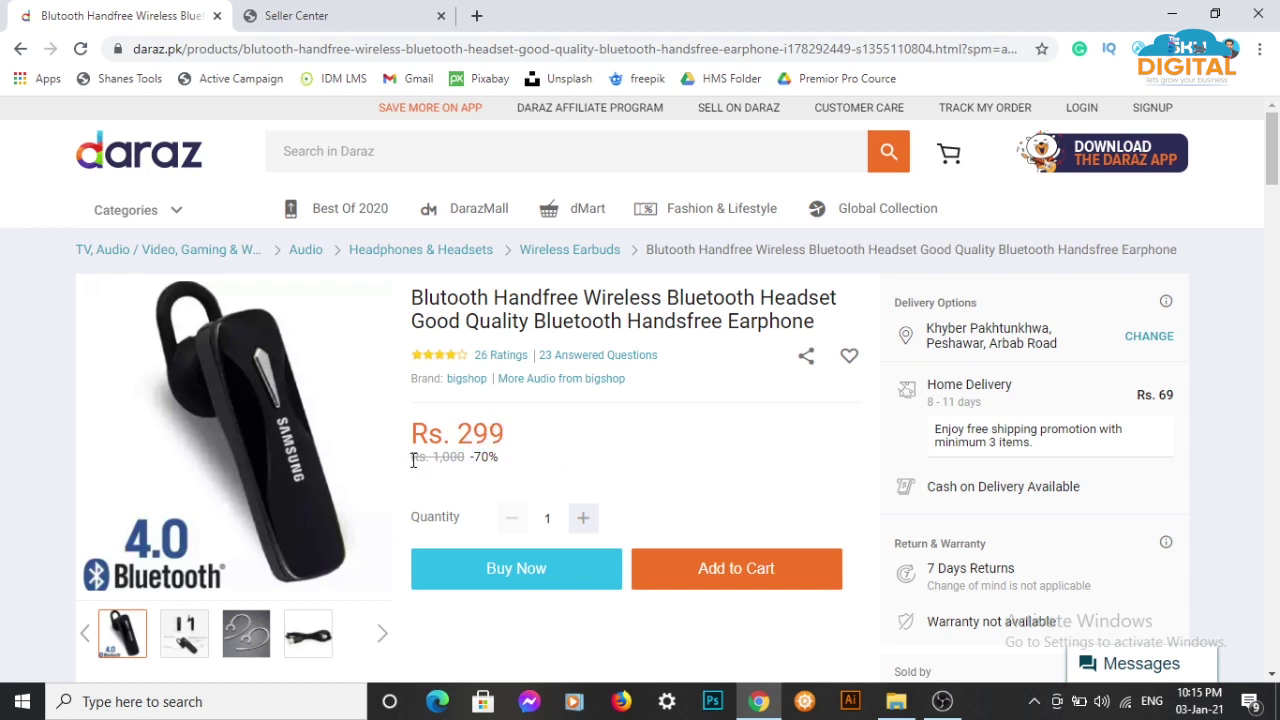
drag(411, 457, 466, 477)
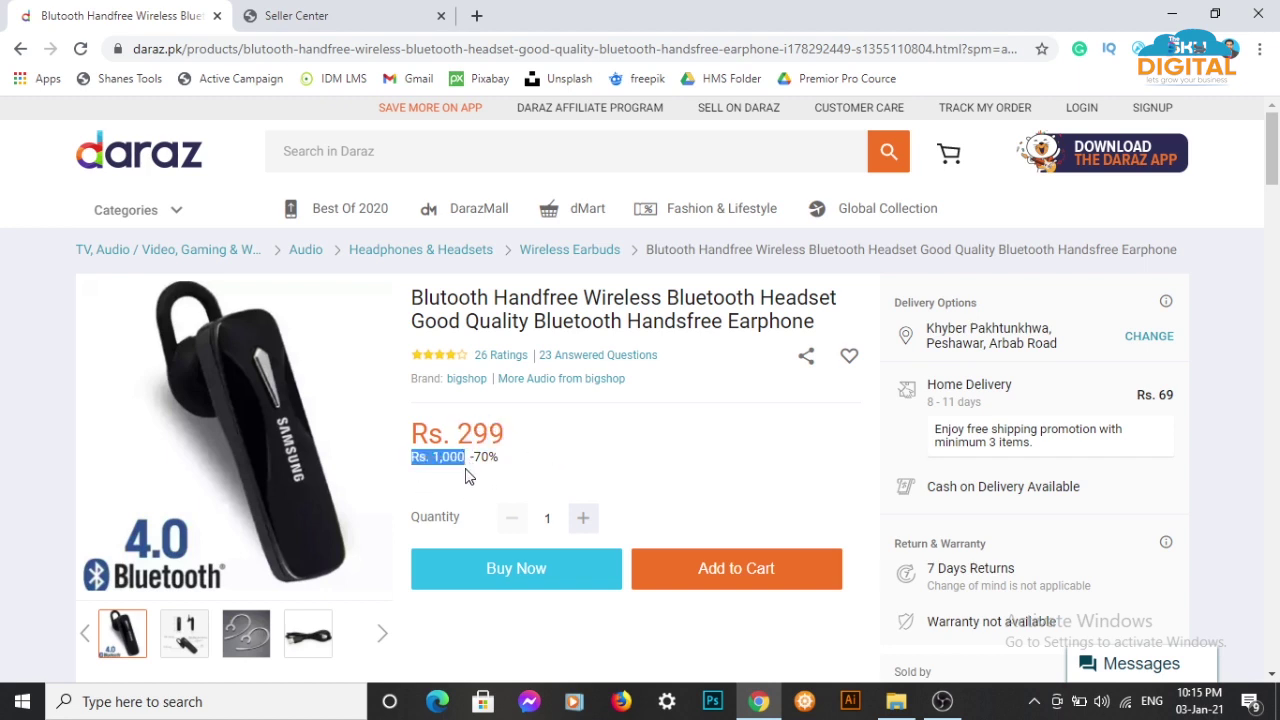
Set the Black variant's price to 1000 in the Seller Center listing.
click(288, 15)
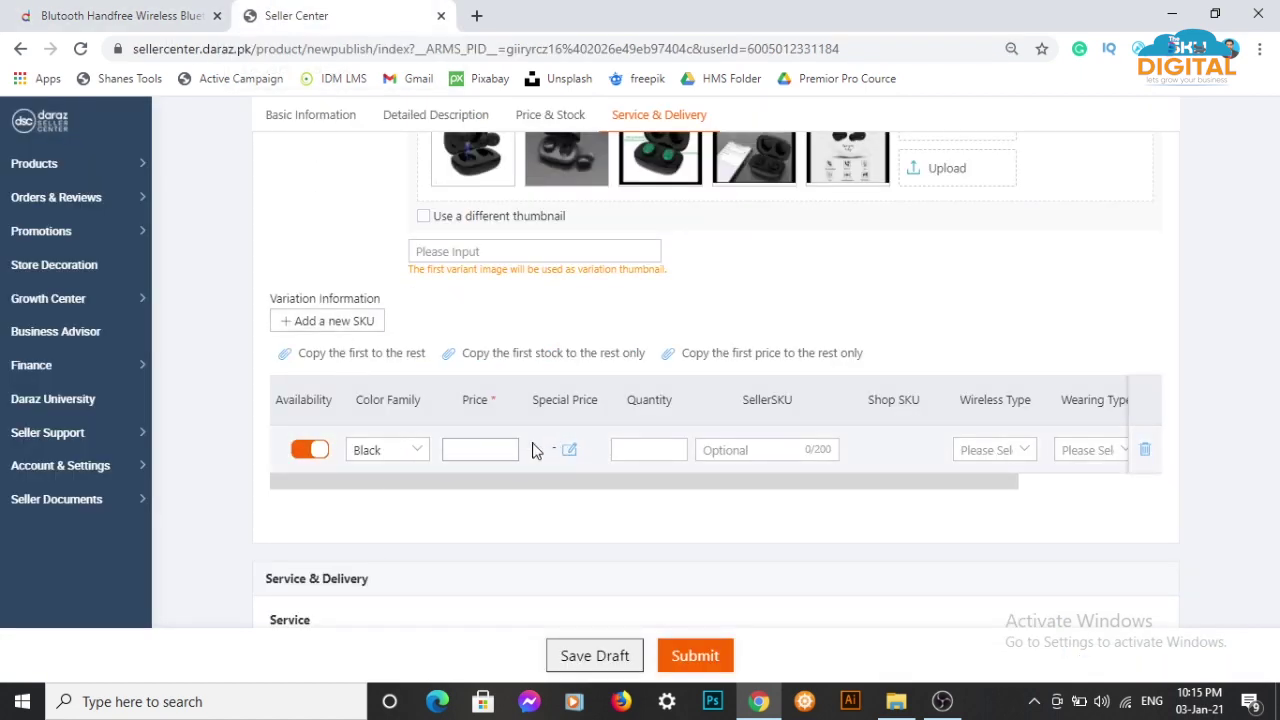
text(1000)
double_click(496, 454)
Give the Black variant a special price of 299 with a promotion period from 2021-01-03 to 2021-01-30.
click(569, 451)
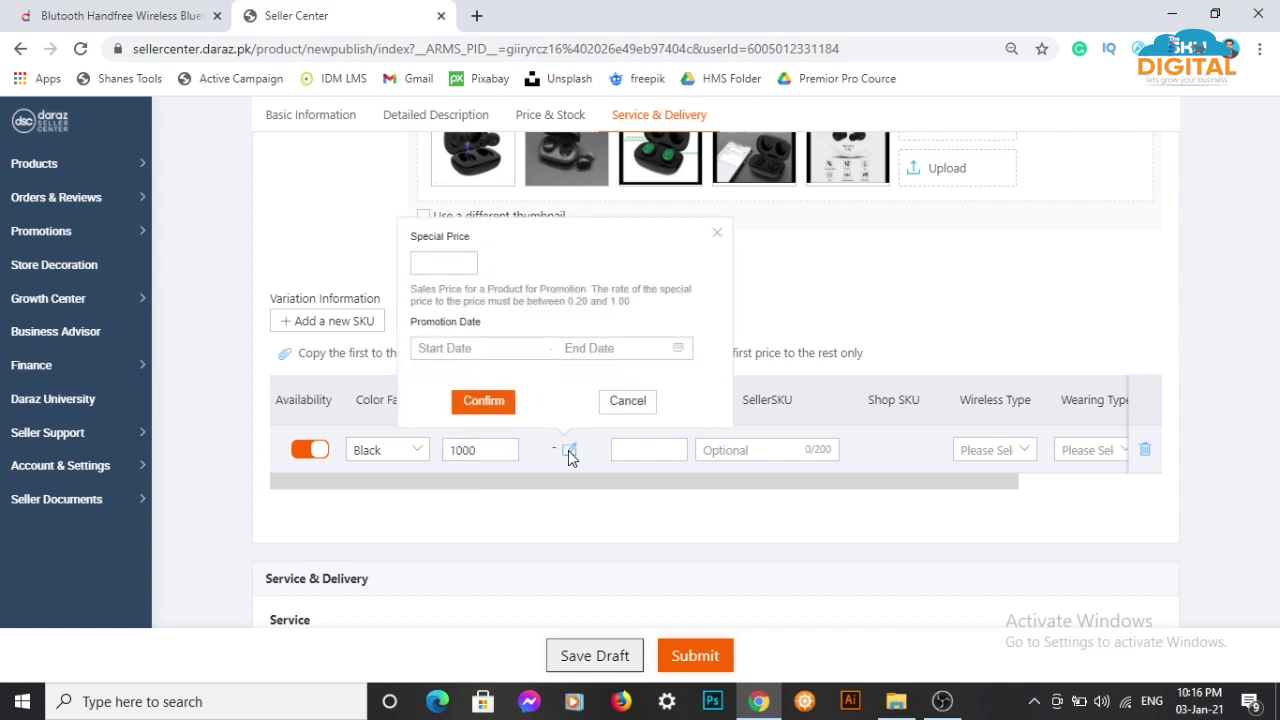
click(678, 350)
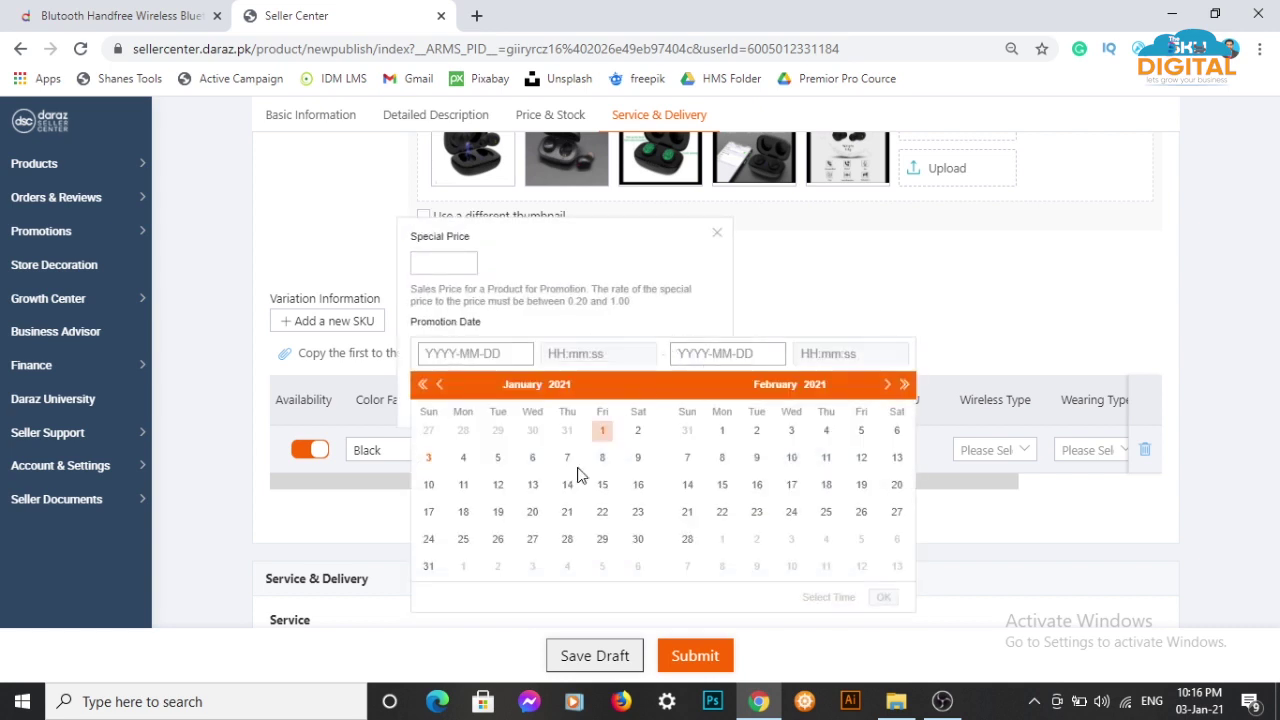
click(430, 458)
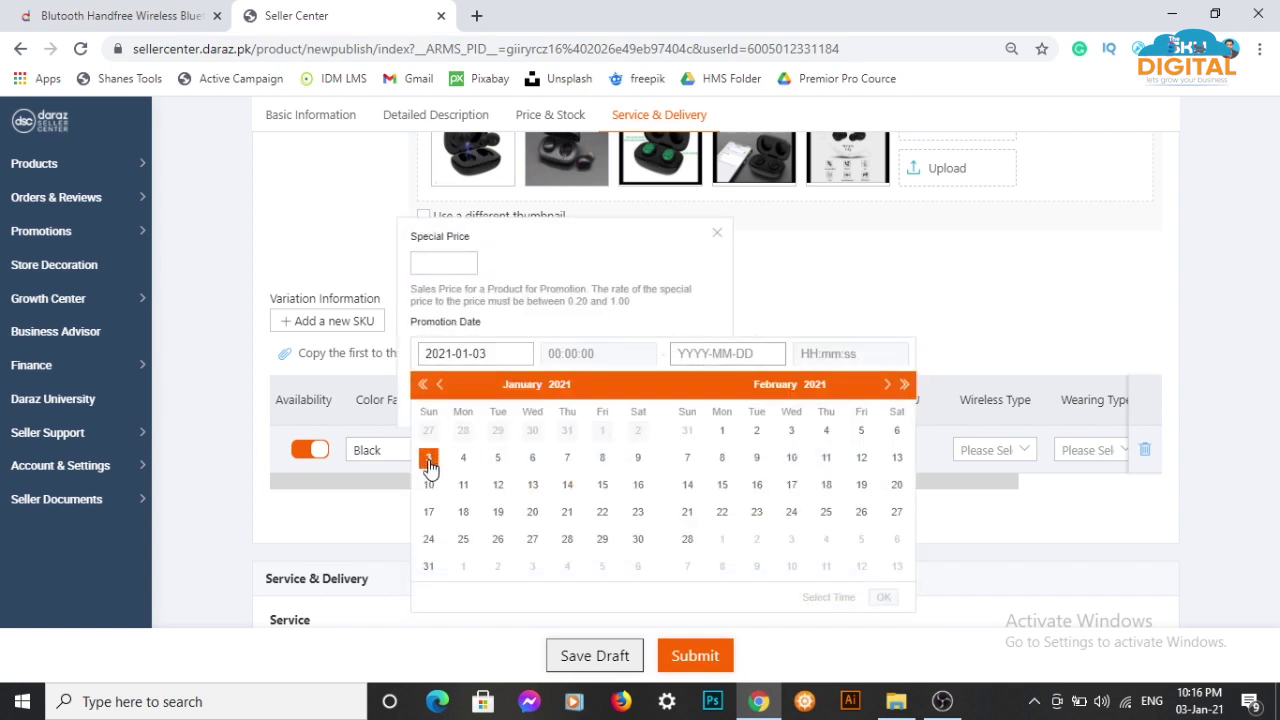
click(638, 545)
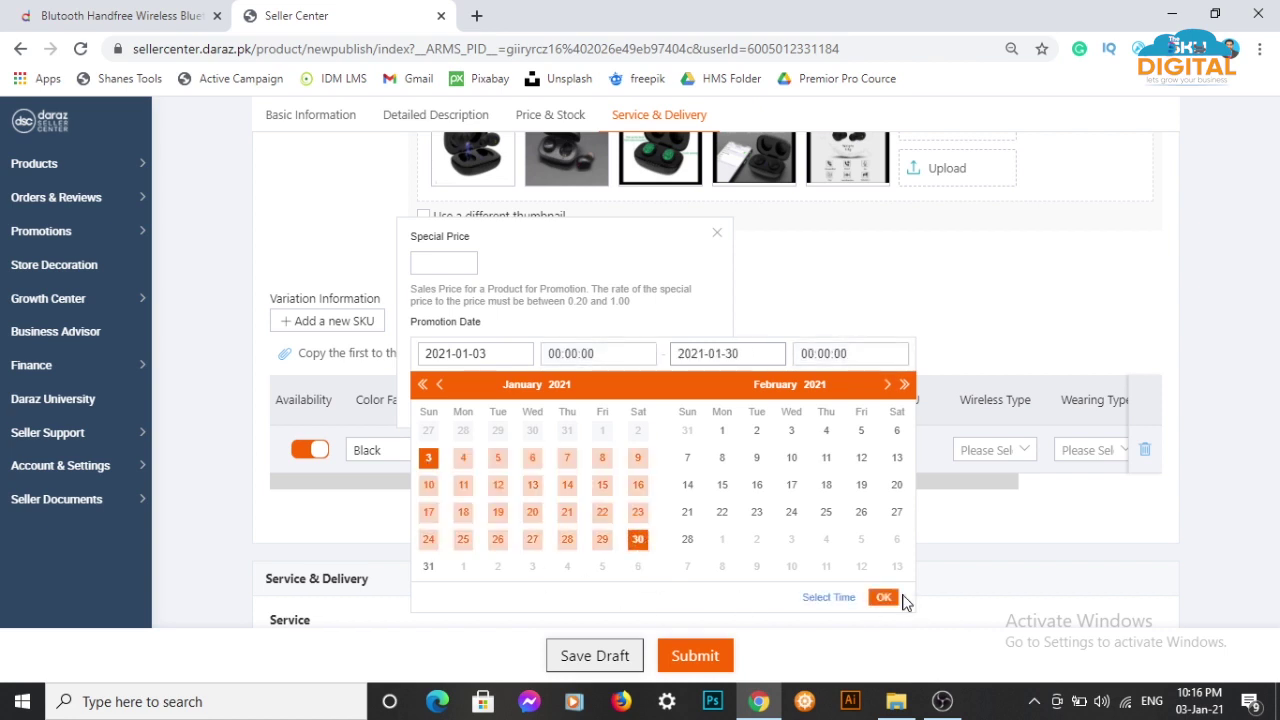
click(886, 603)
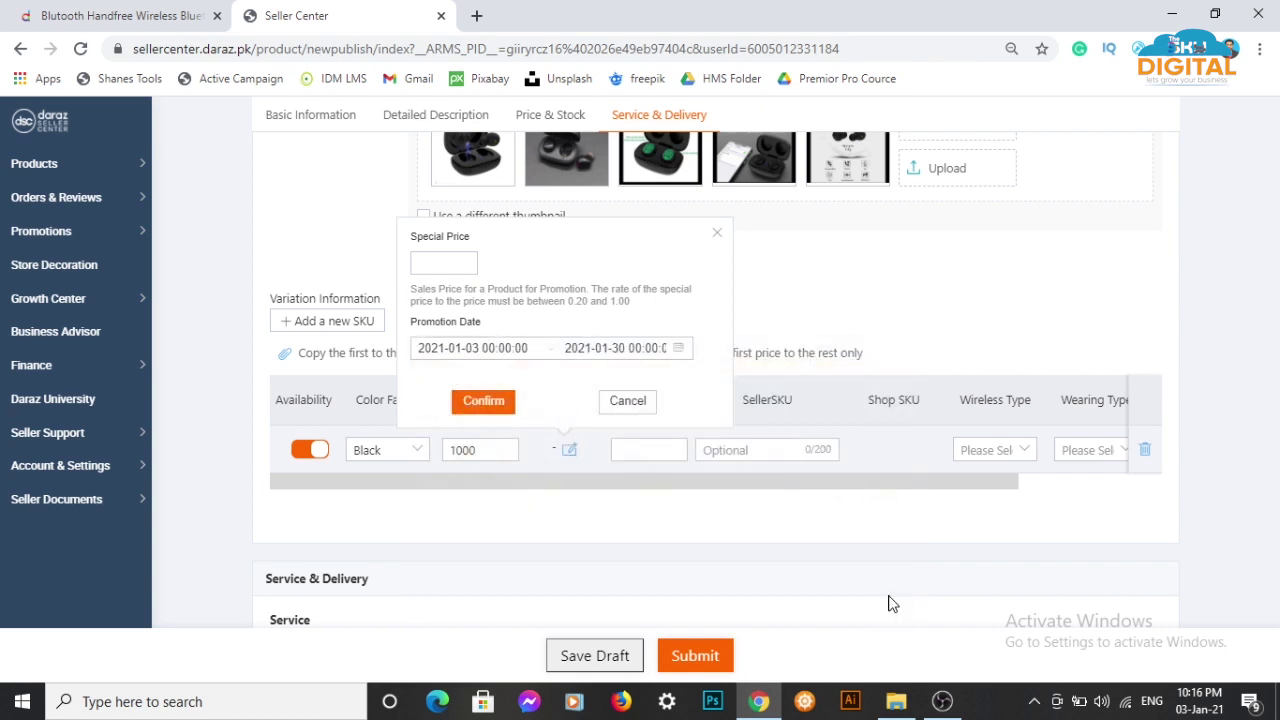
click(451, 267)
text(299)
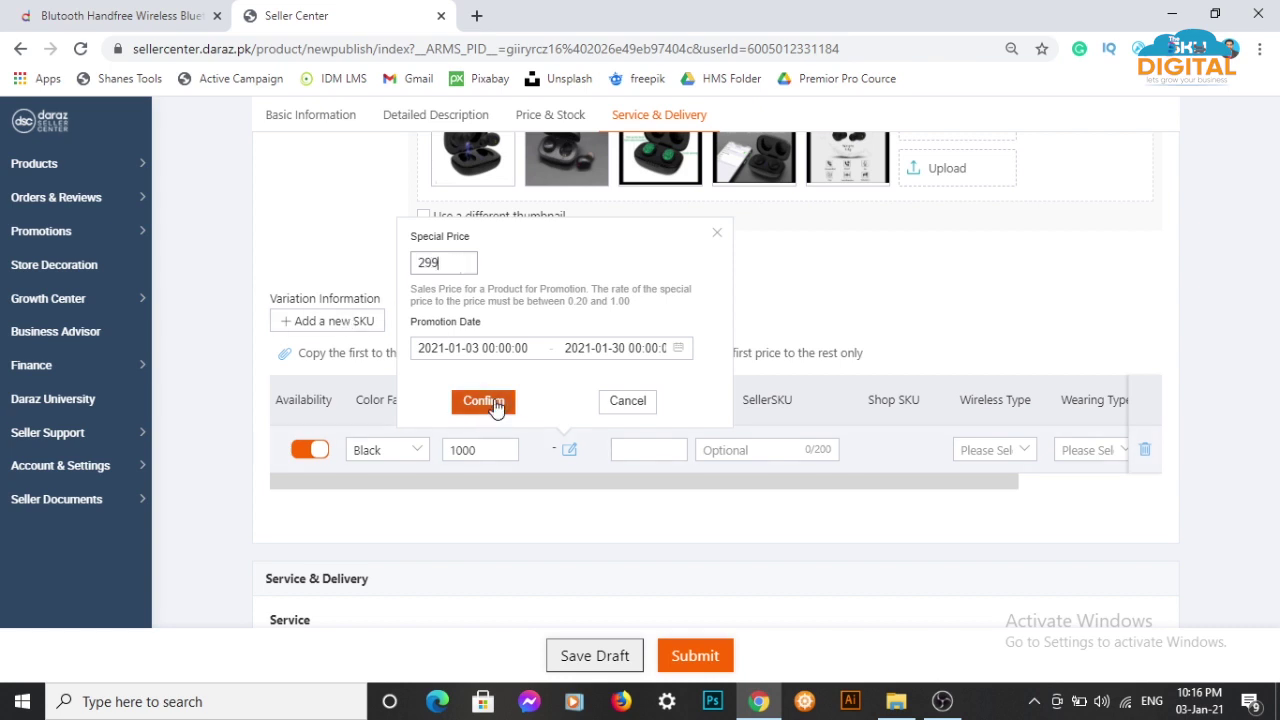
click(483, 401)
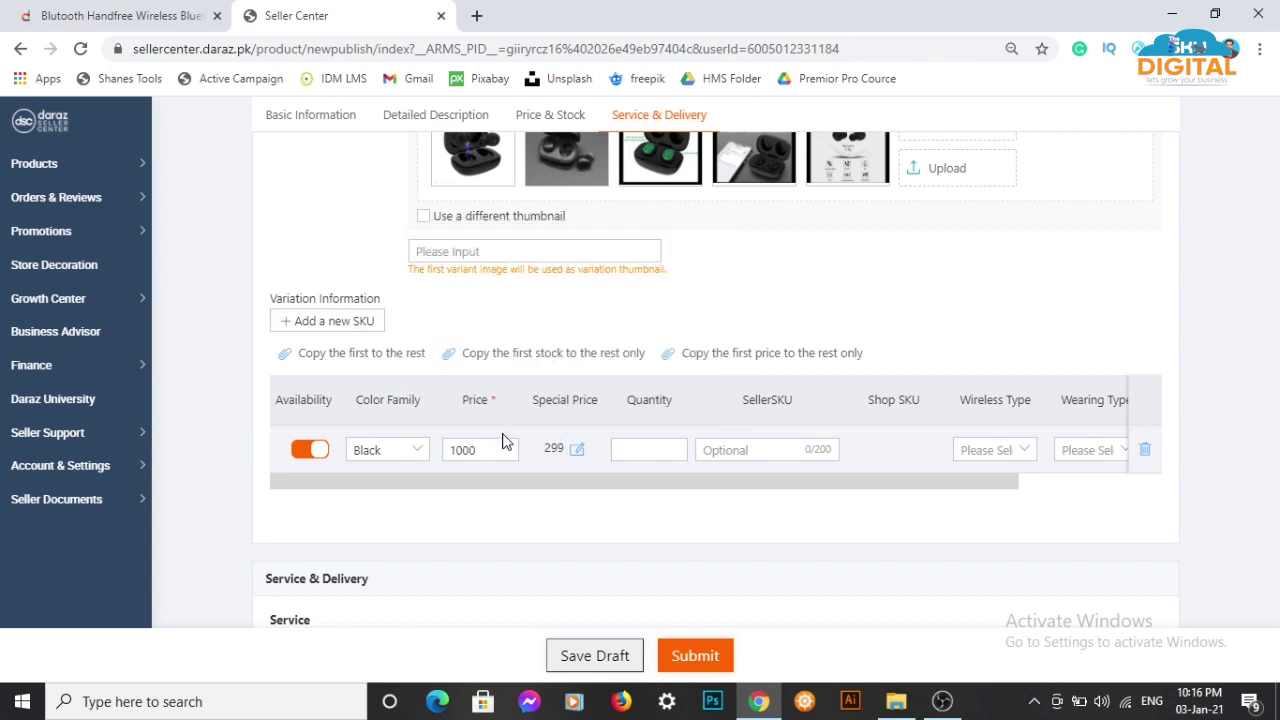
Complete the Black variant's row with quantity 10, SellerSKU "blutooth hand free" and wireless type Bluetooth.
click(646, 450)
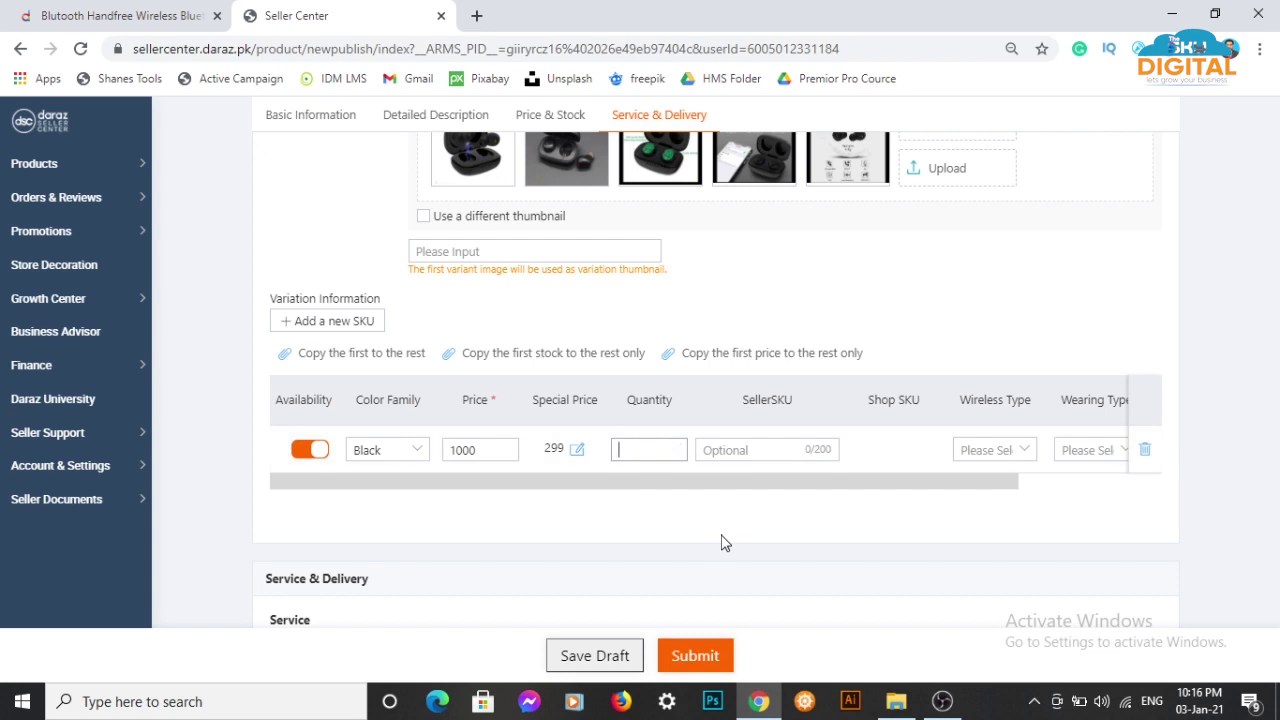
text(10)
click(765, 450)
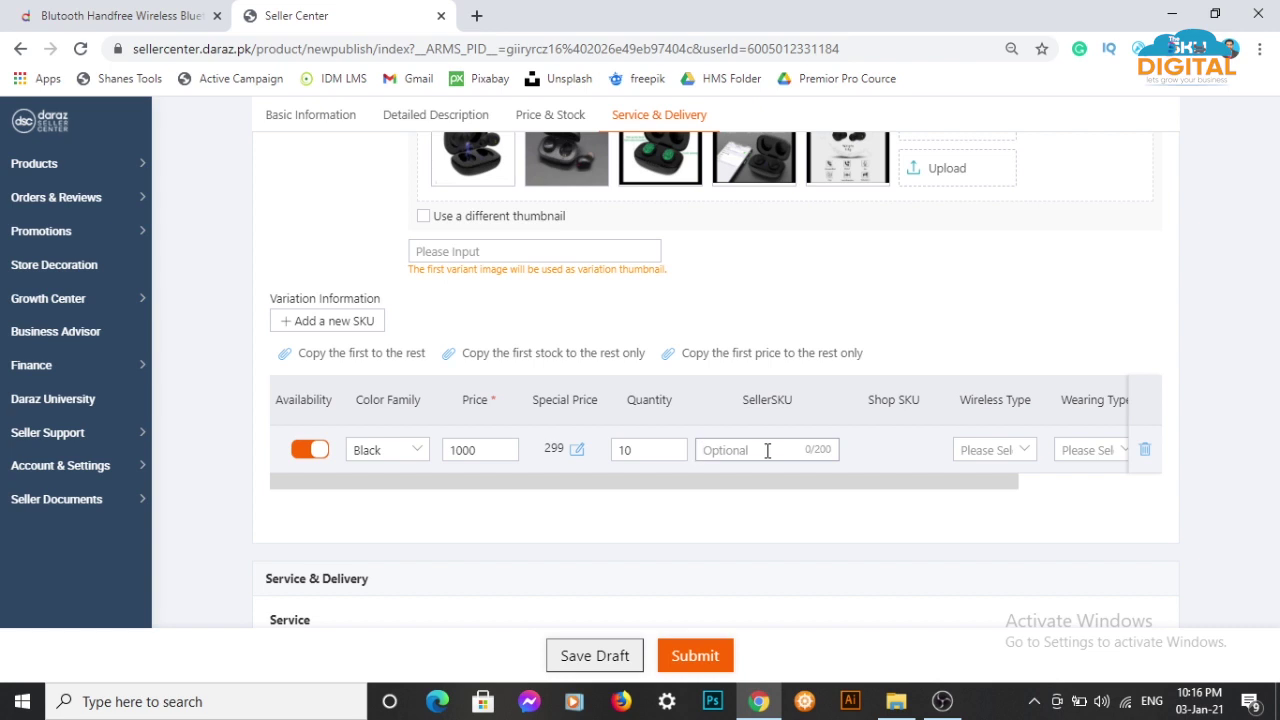
text(blutooth hand free)
click(821, 527)
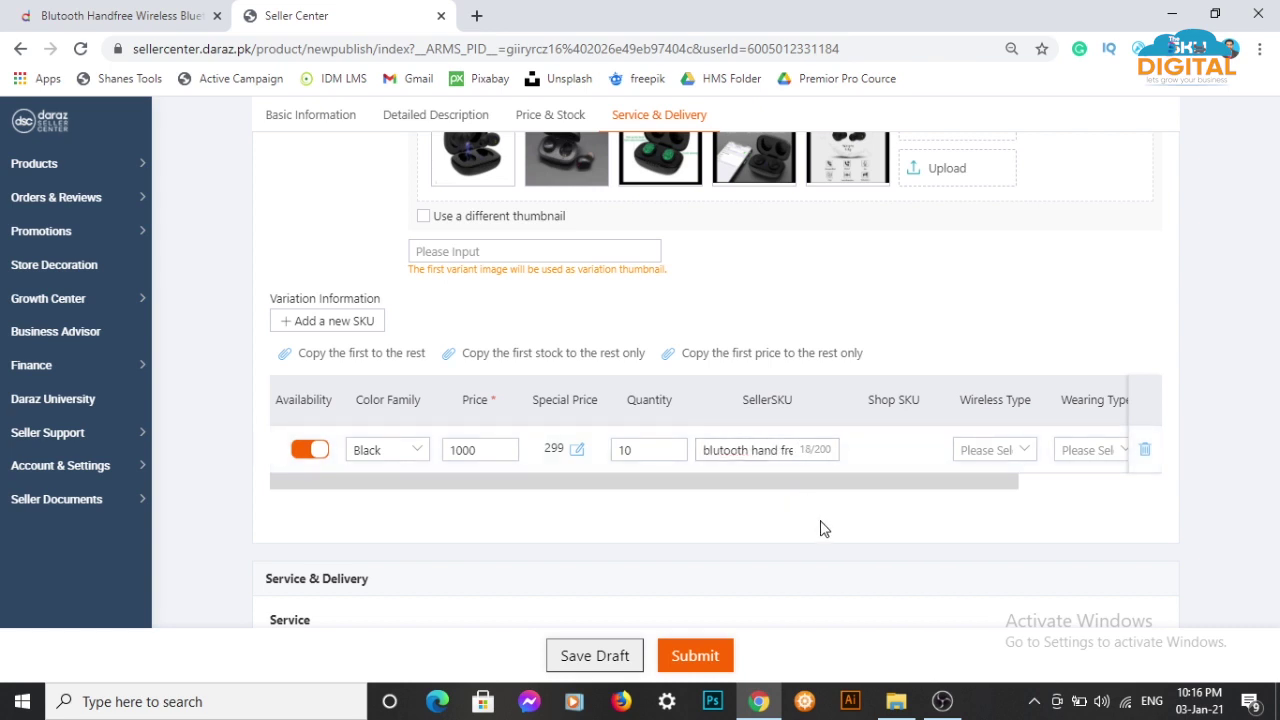
click(1026, 452)
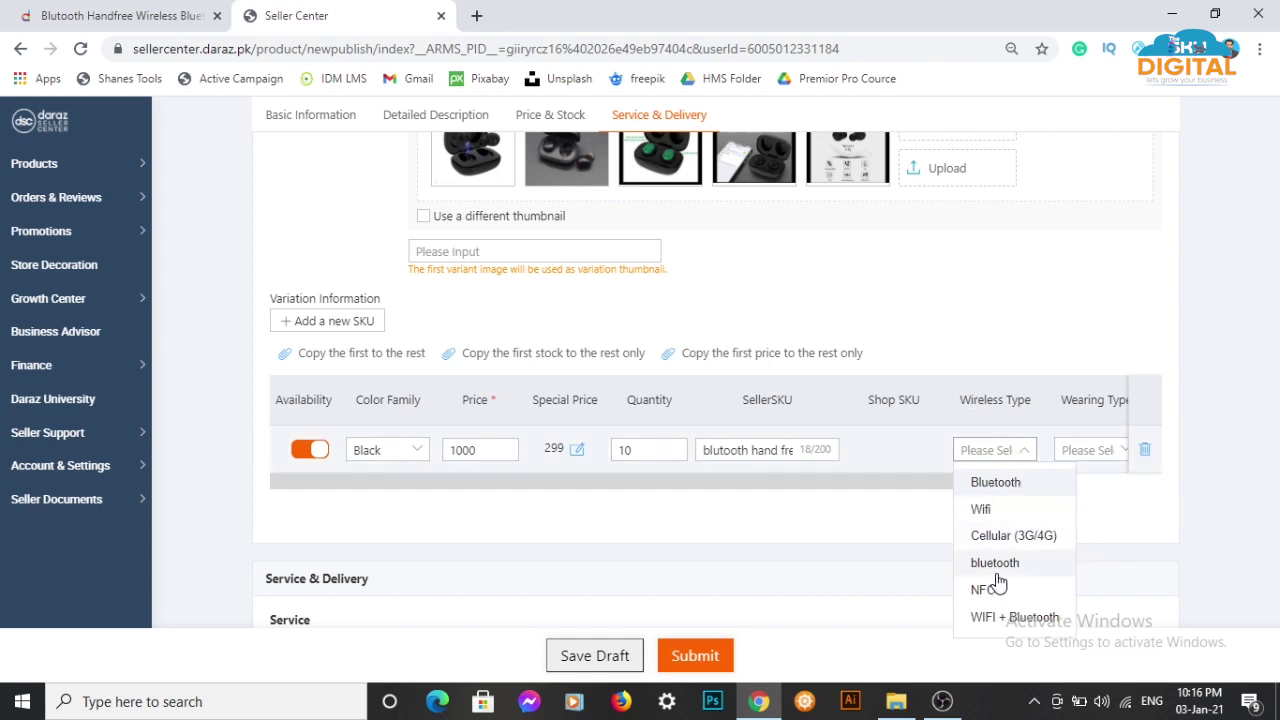
click(1022, 485)
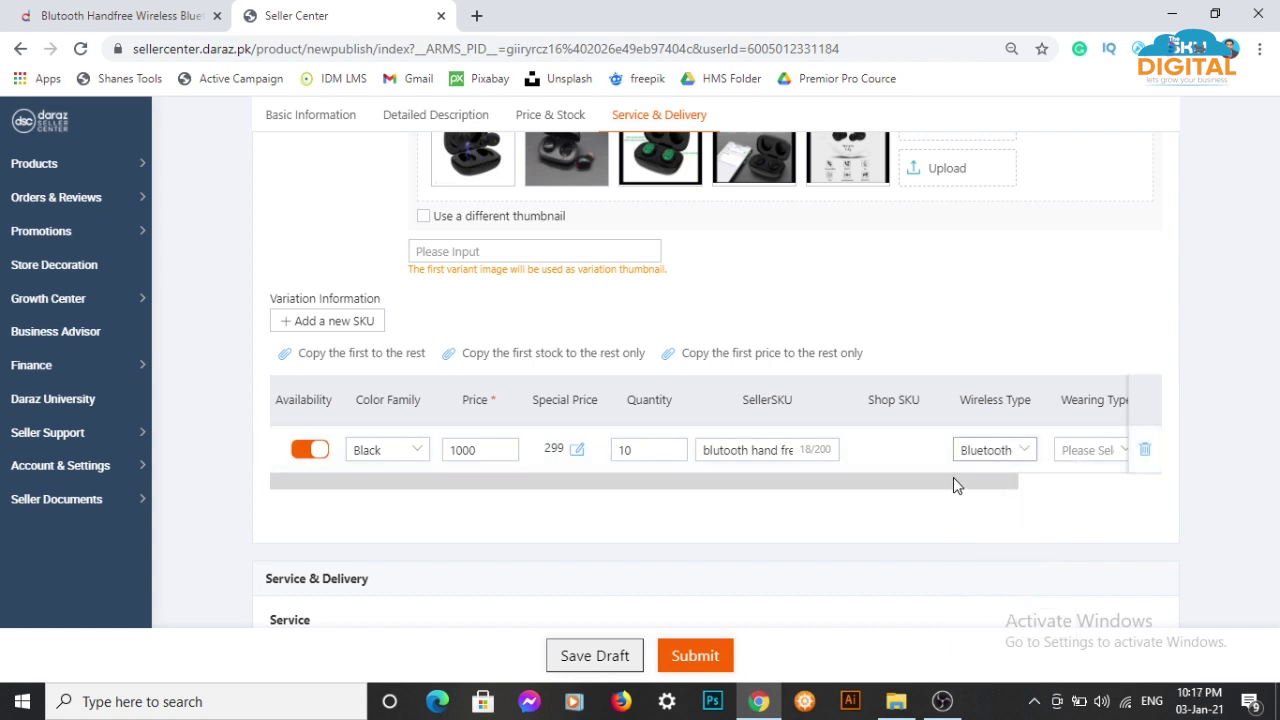
Set the Black variant's wearing type to Over the Ear in the variation table.
drag(953, 485, 1071, 497)
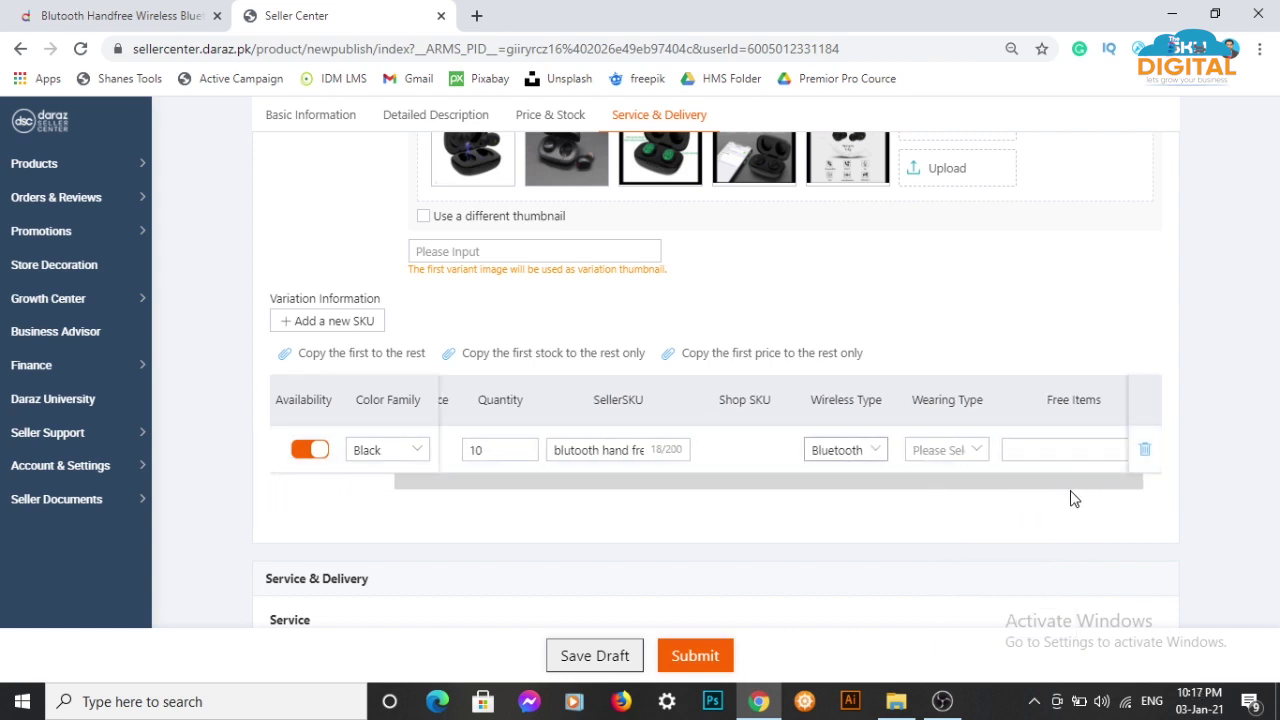
click(973, 457)
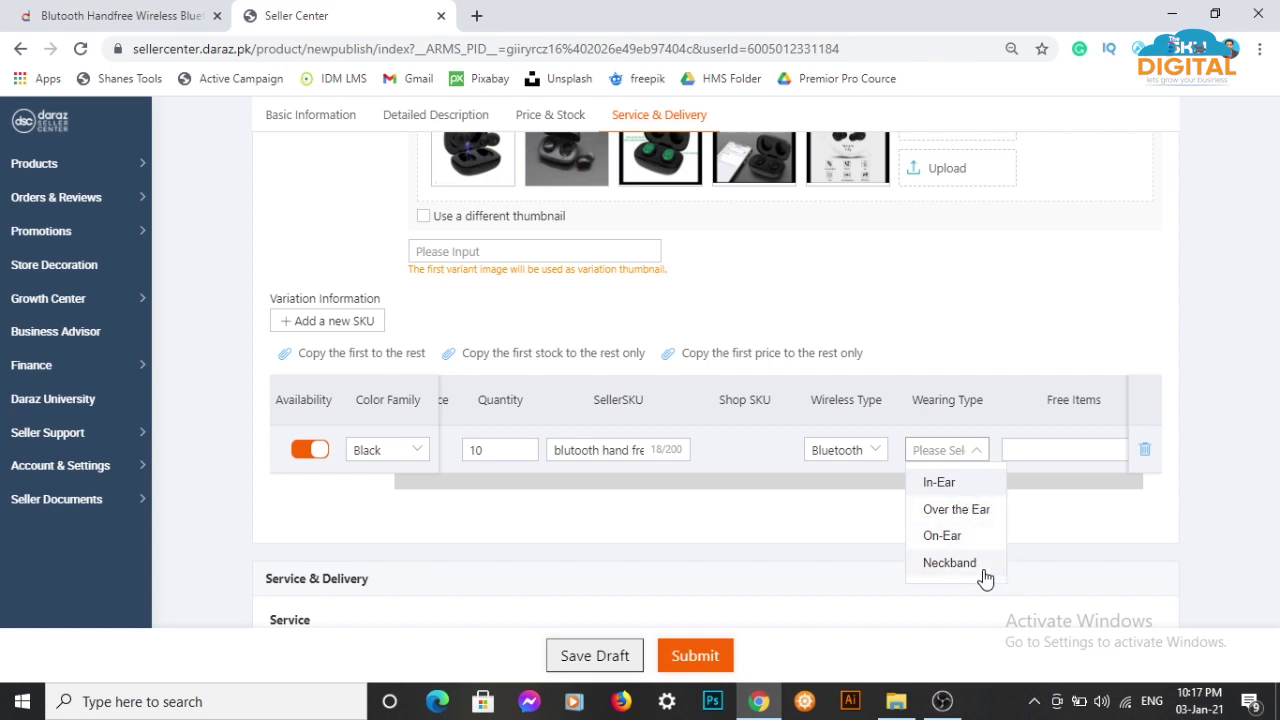
click(958, 516)
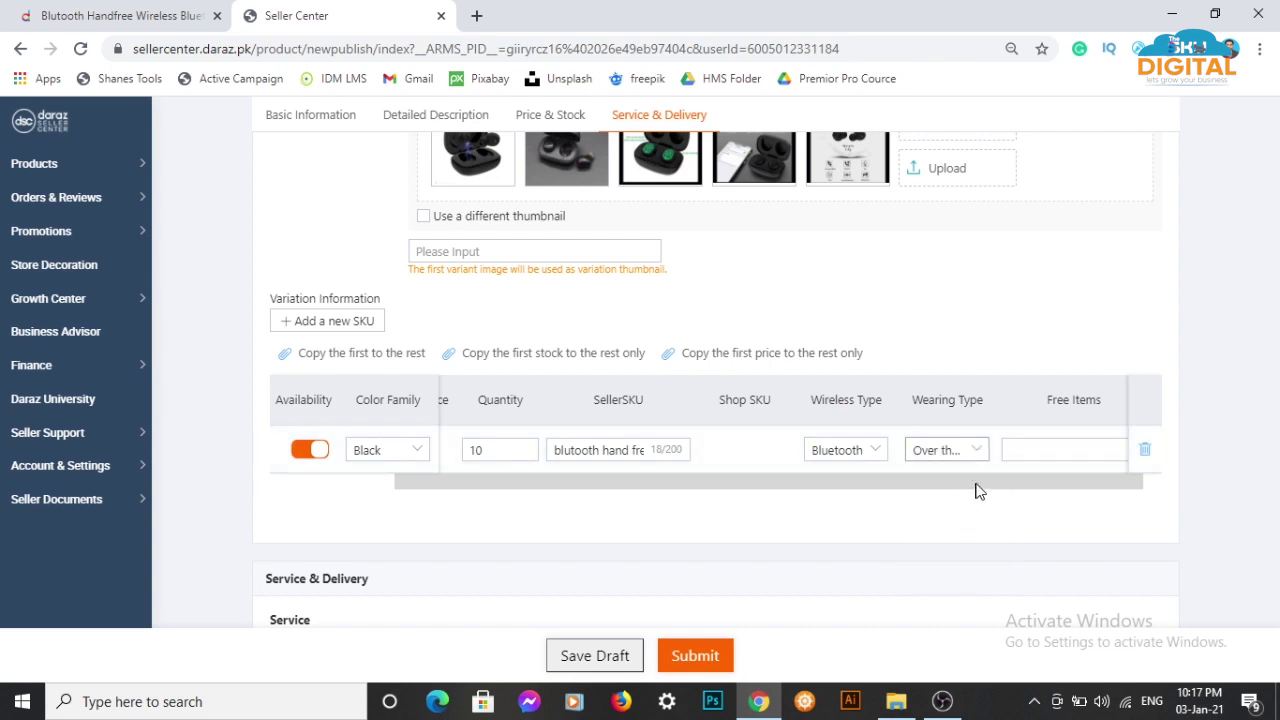
drag(978, 491, 917, 500)
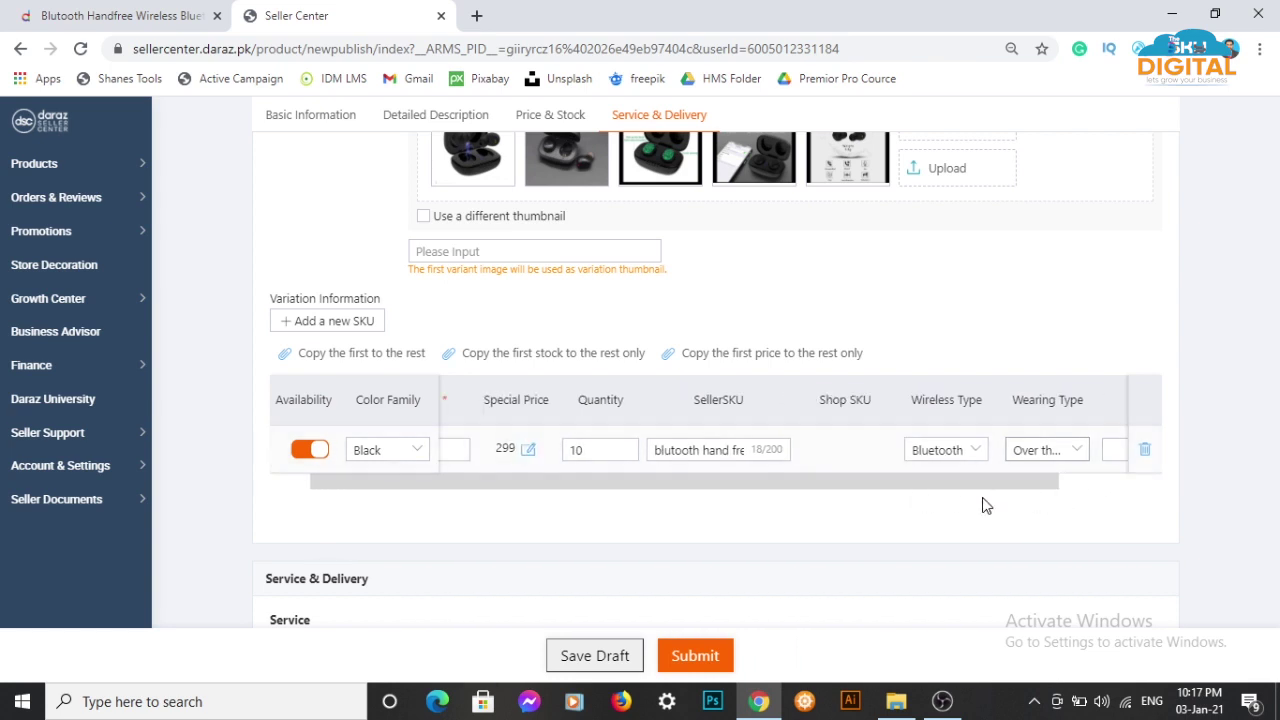
Review the available warranty types in the Service & Delivery section without choosing one.
scroll(985, 506, down, 3)
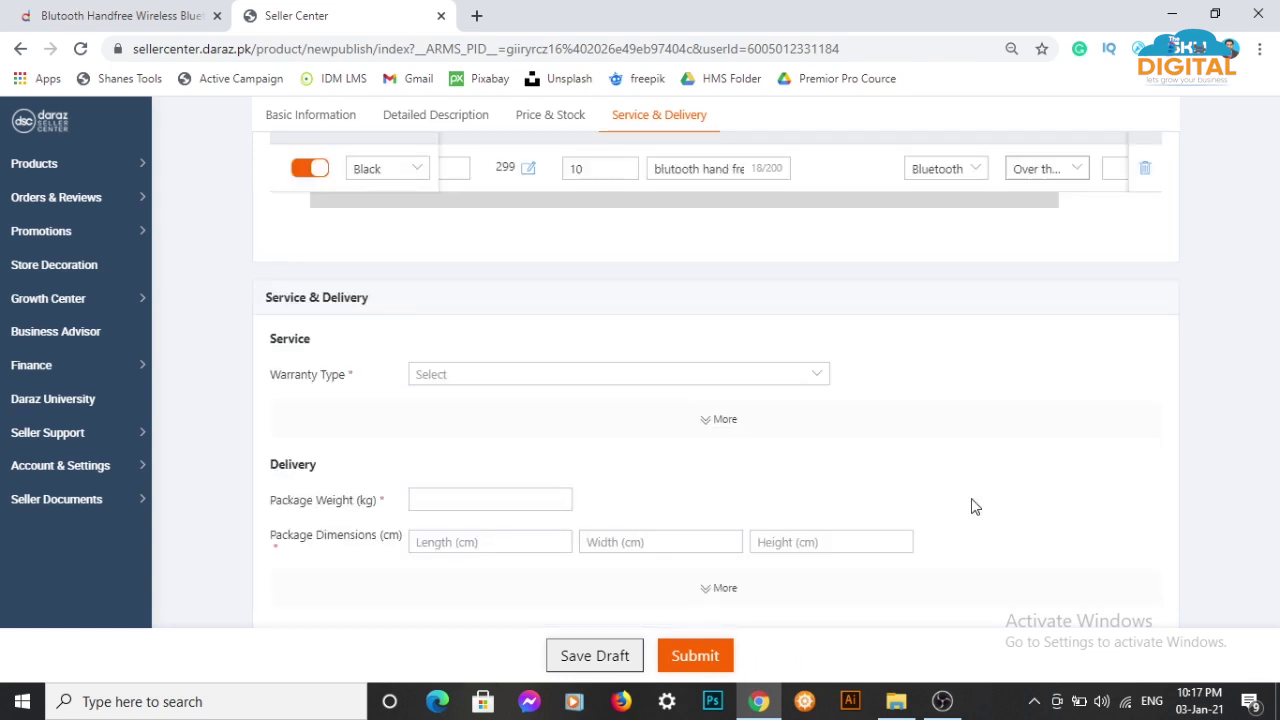
scroll(975, 507, down, 1)
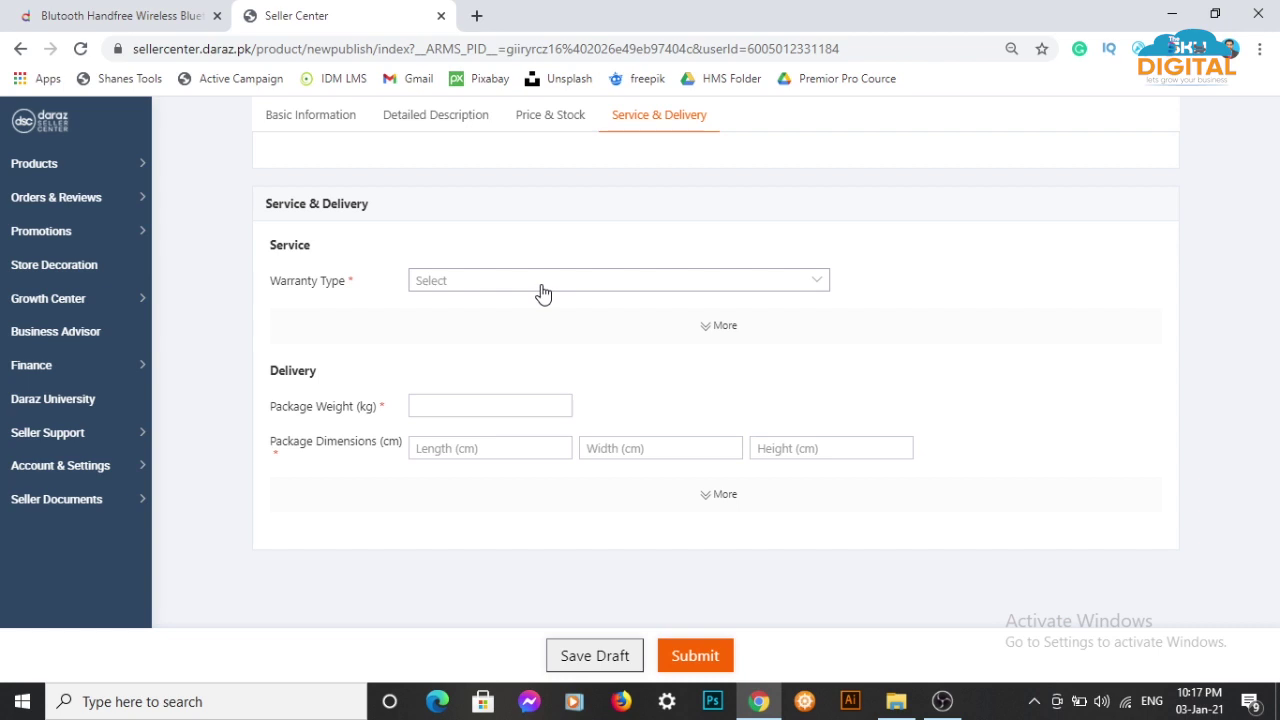
click(481, 290)
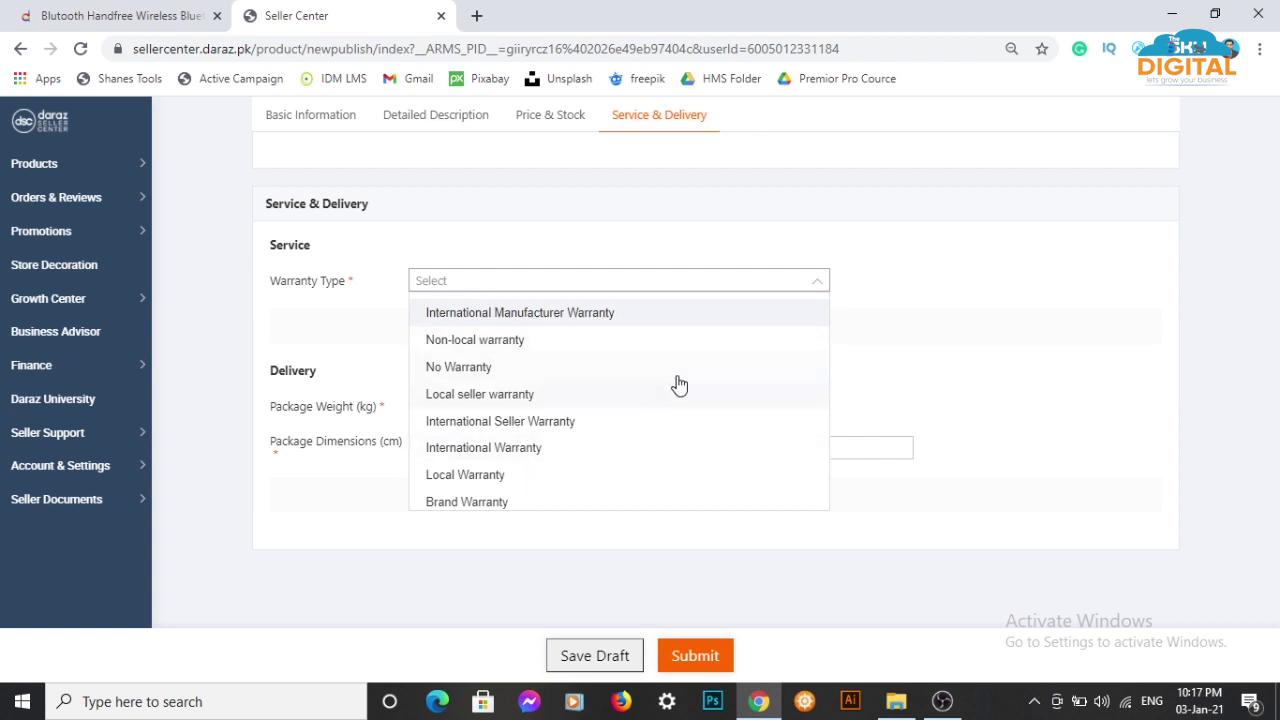
click(928, 262)
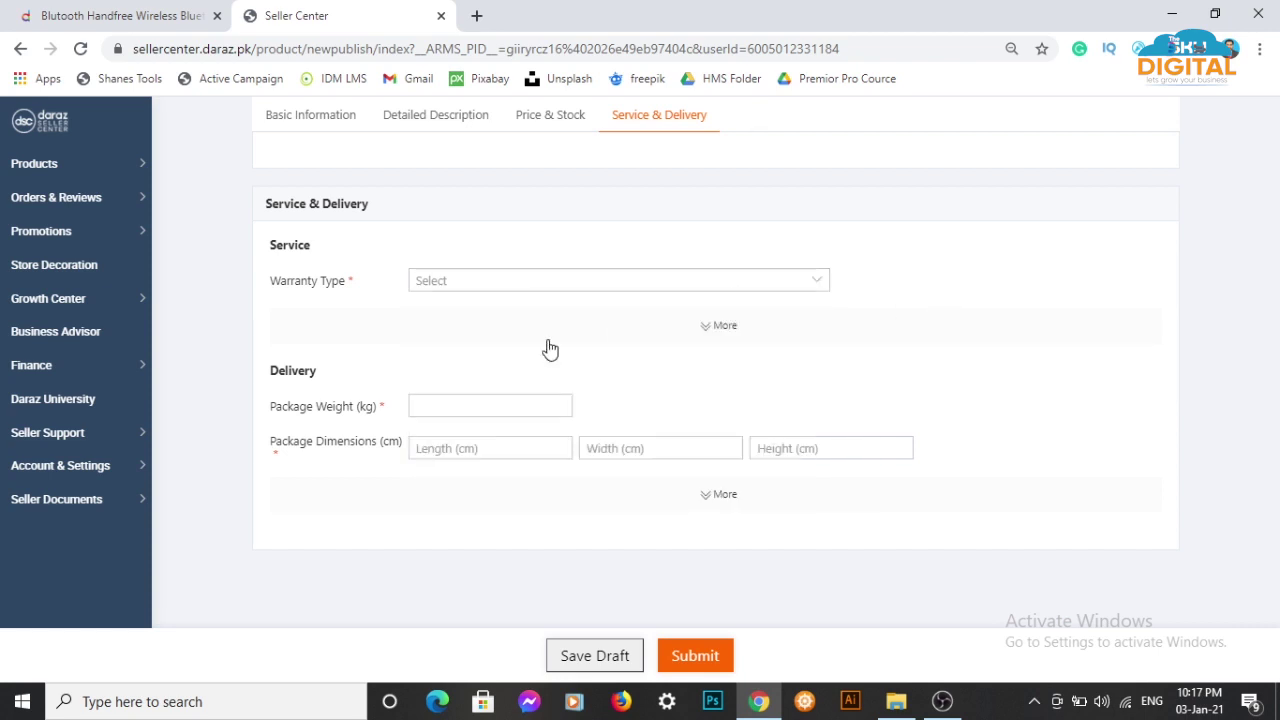
Set the package weight to 0.6 kg and expand the additional delivery options.
click(466, 405)
click(557, 411)
text(0.6)
click(486, 448)
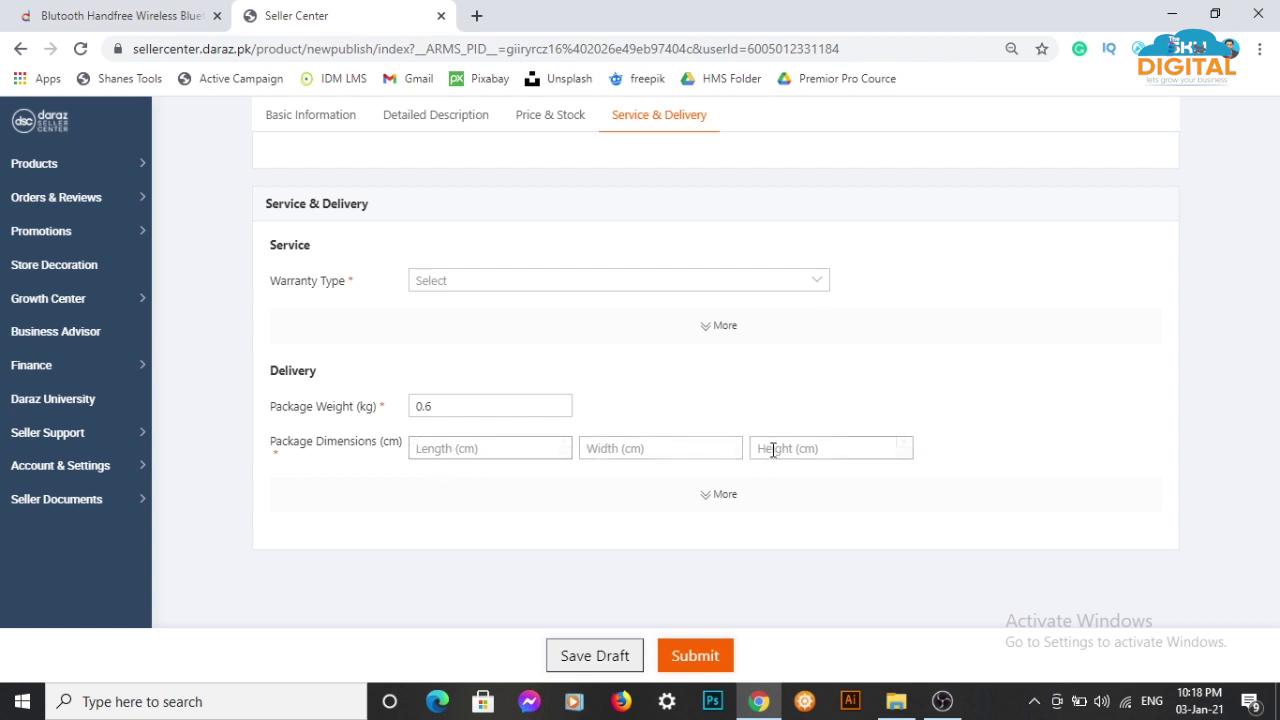
click(728, 500)
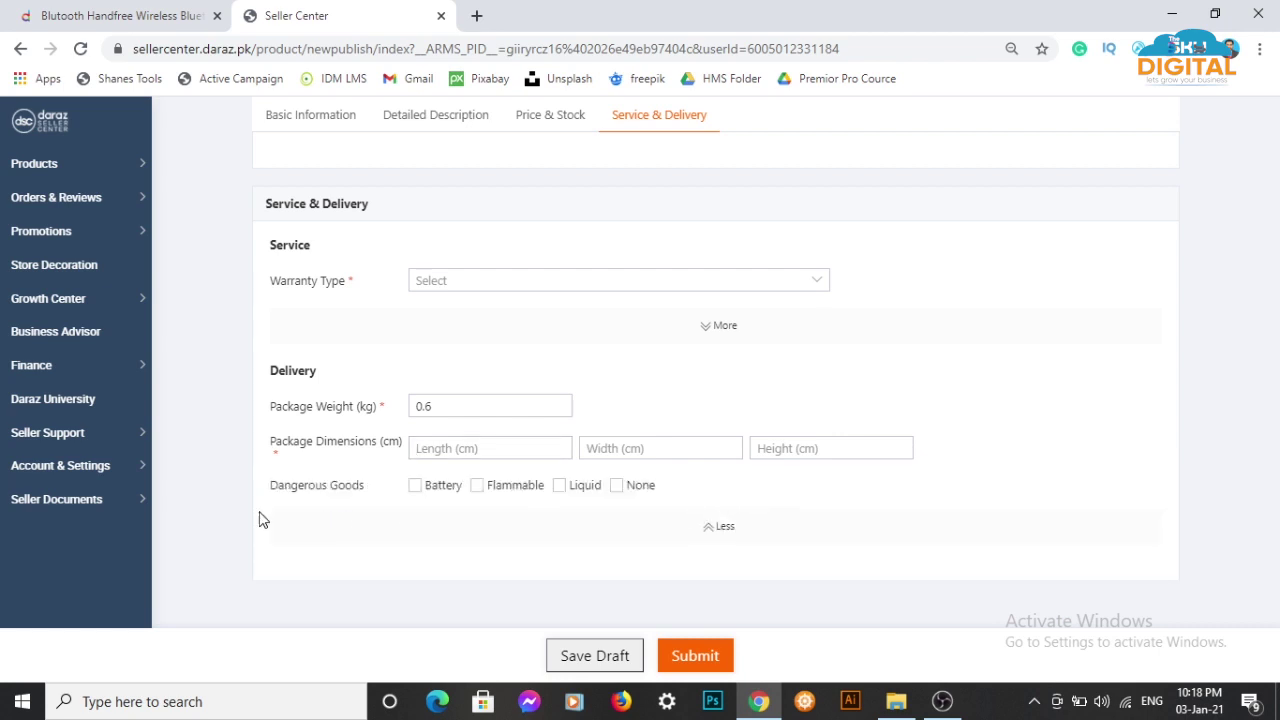